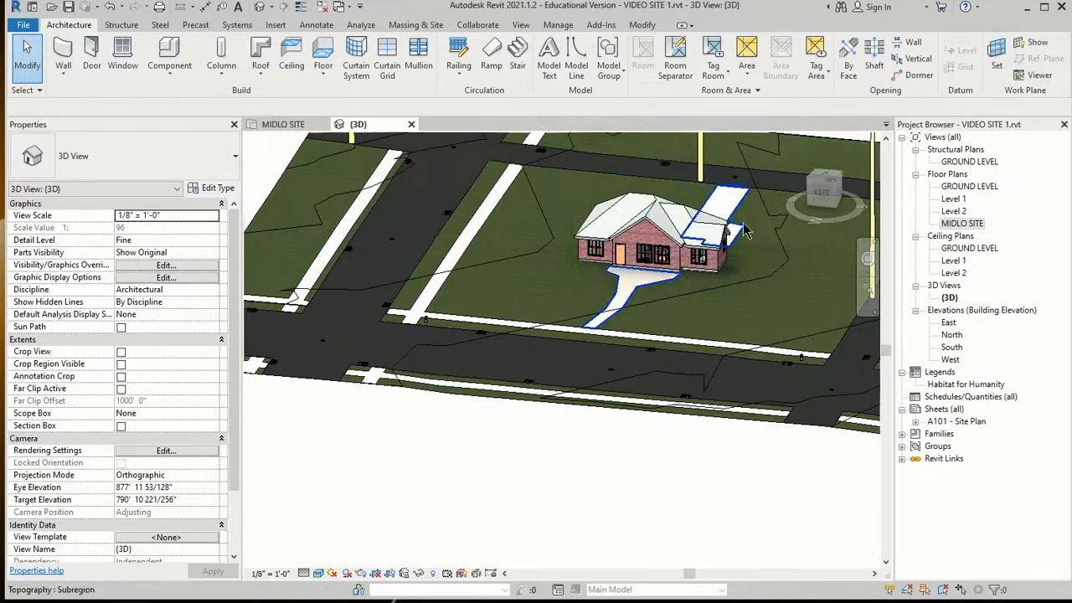
- Delete the existing concrete walkway and driveway subregion around the house in the 3D view
middle_click_drag(788, 315, 544, 361, "shift")
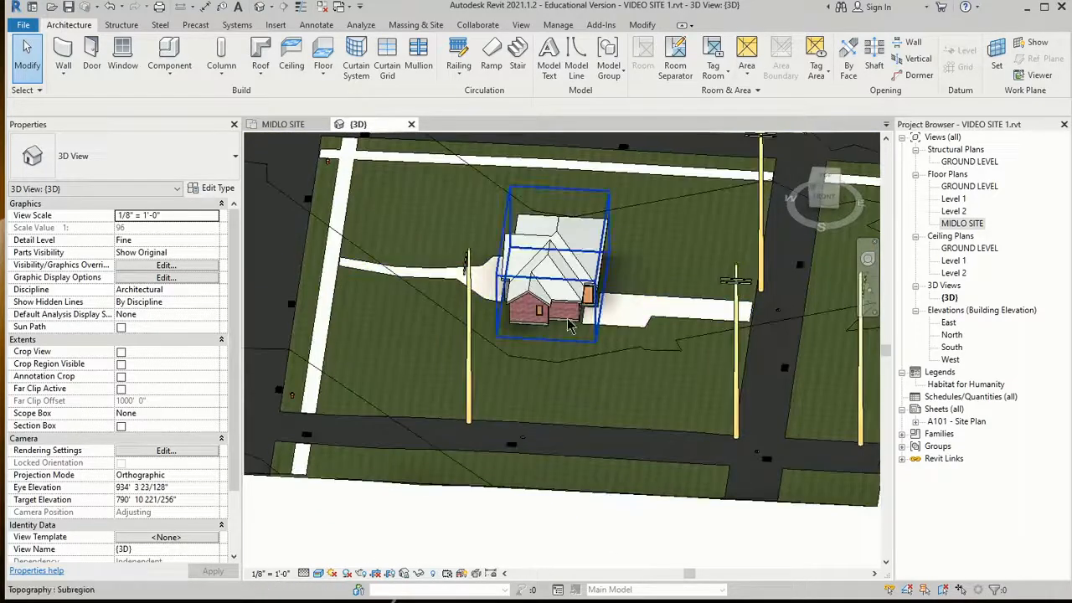
scroll(584, 326, "up", 7)
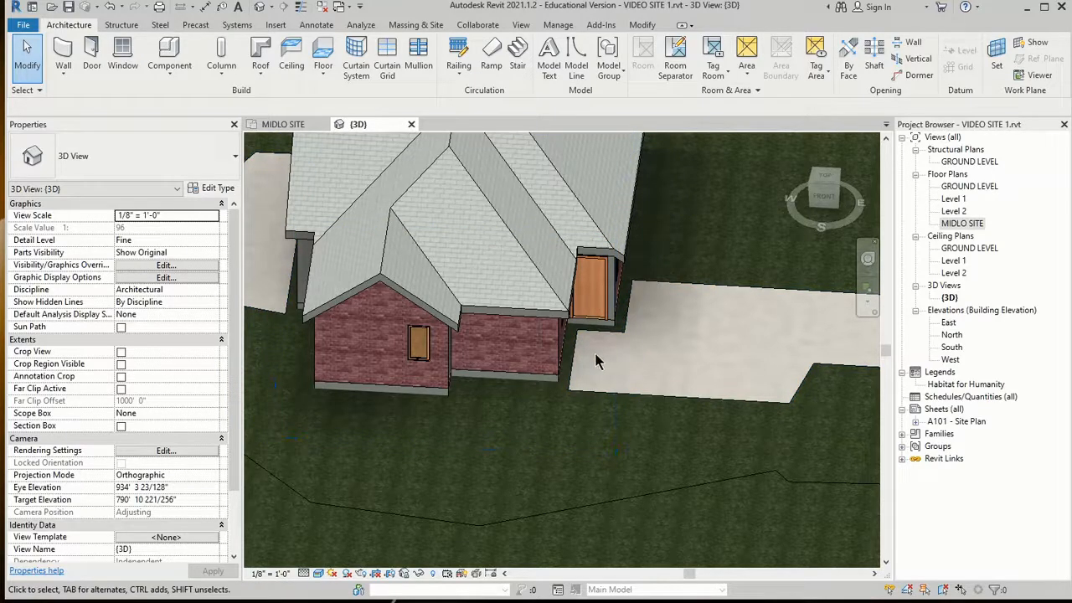
scroll(703, 352, "down", 5)
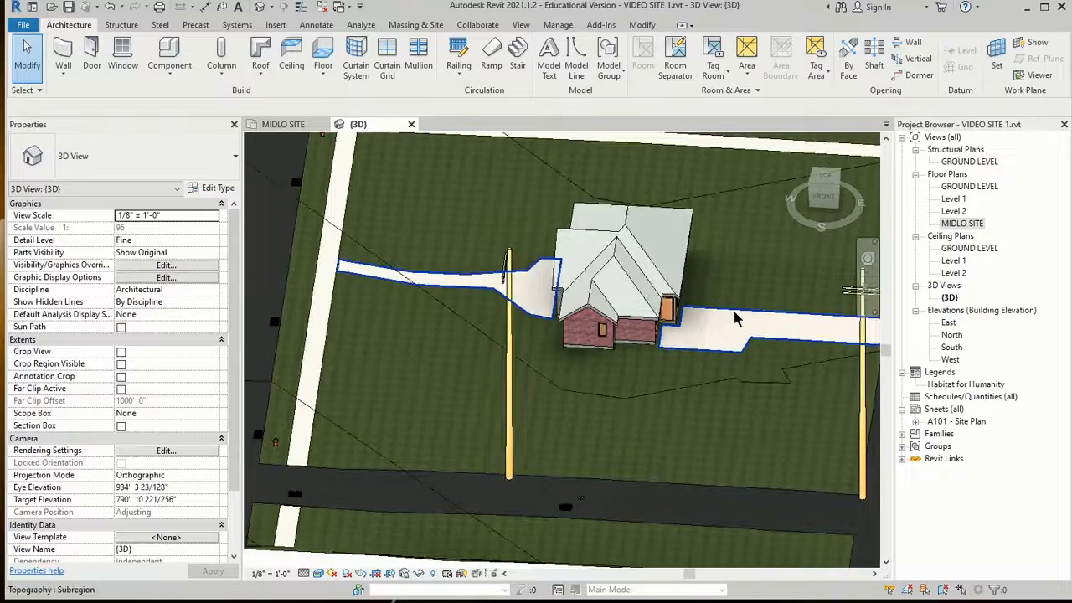
scroll(418, 338, "down", 2)
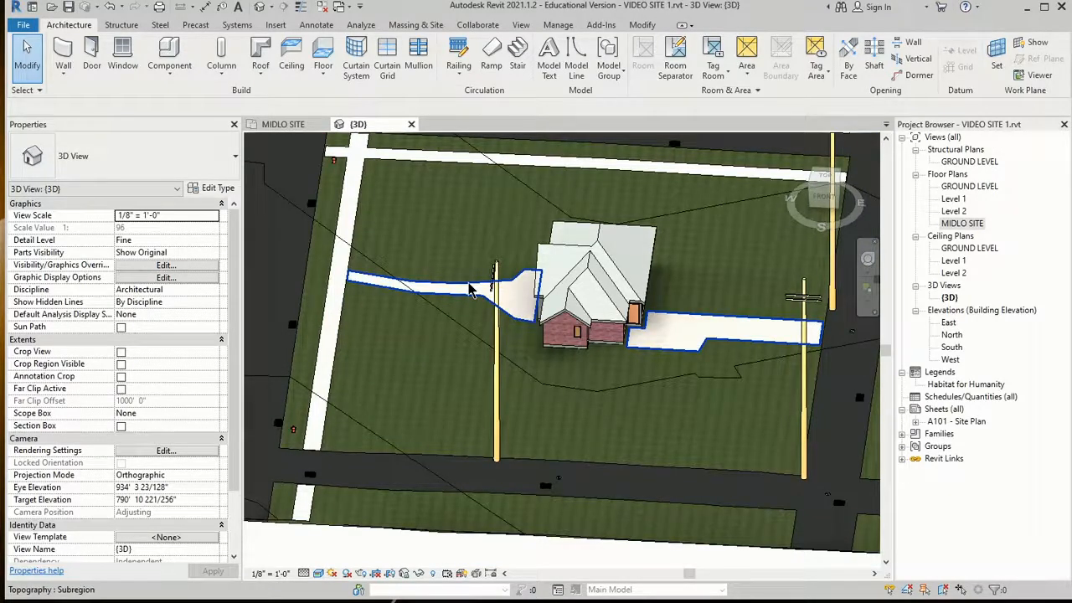
left_click(470, 289)
key("Escape")
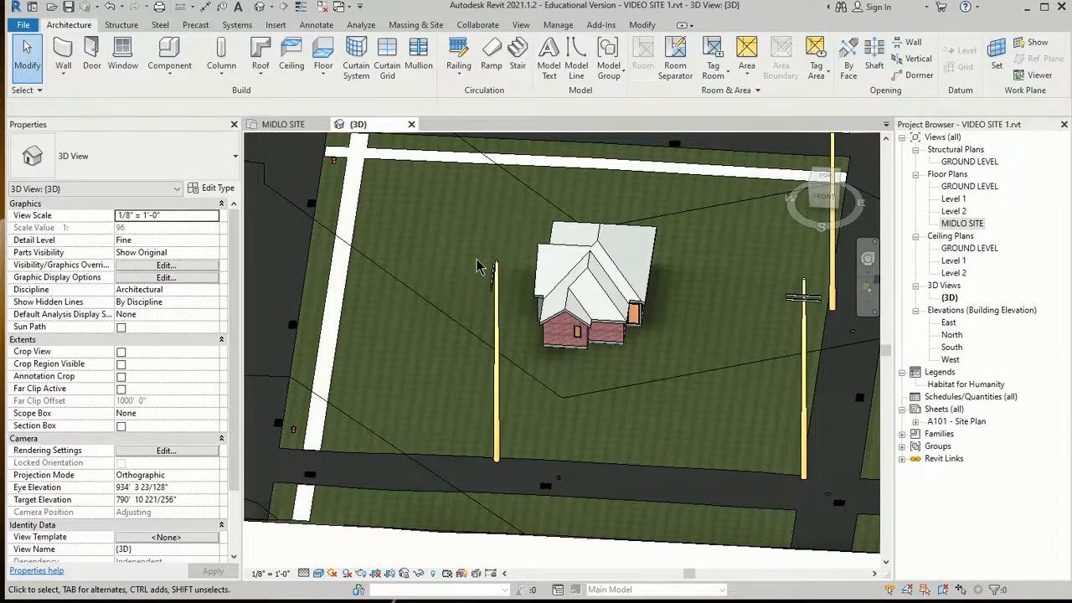
- Open the MIDLO SITE floor plan and start a new topography subregion boundary
left_click(961, 224)
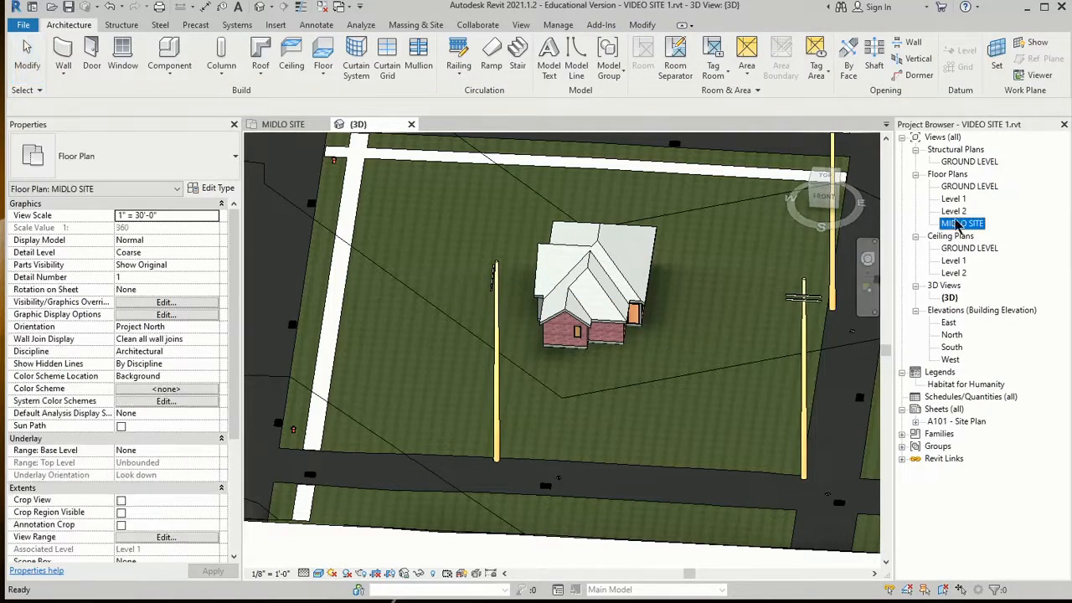
double_click(955, 224)
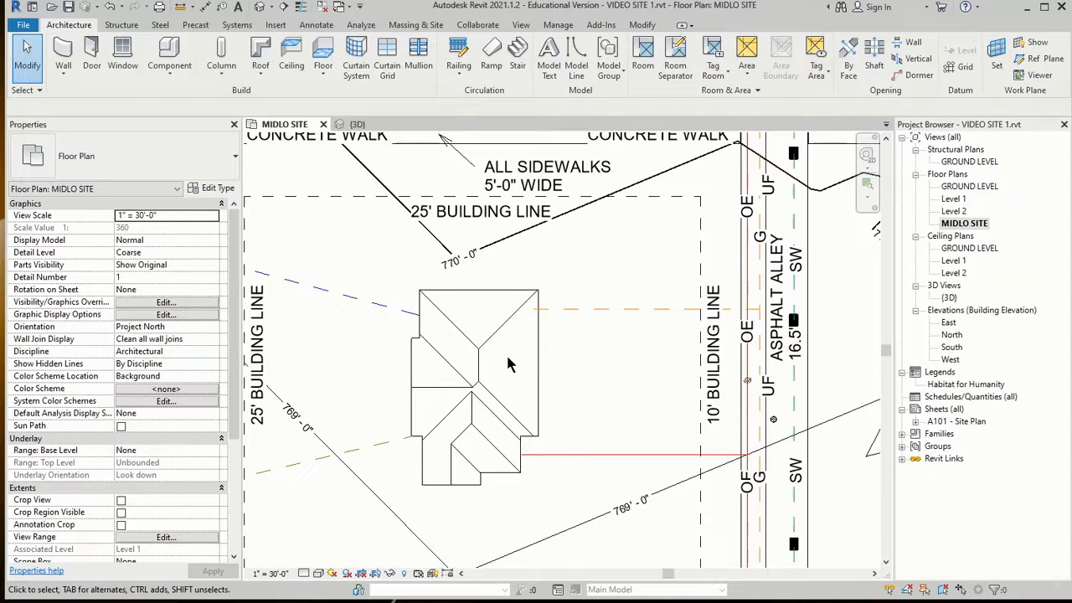
left_click(414, 25)
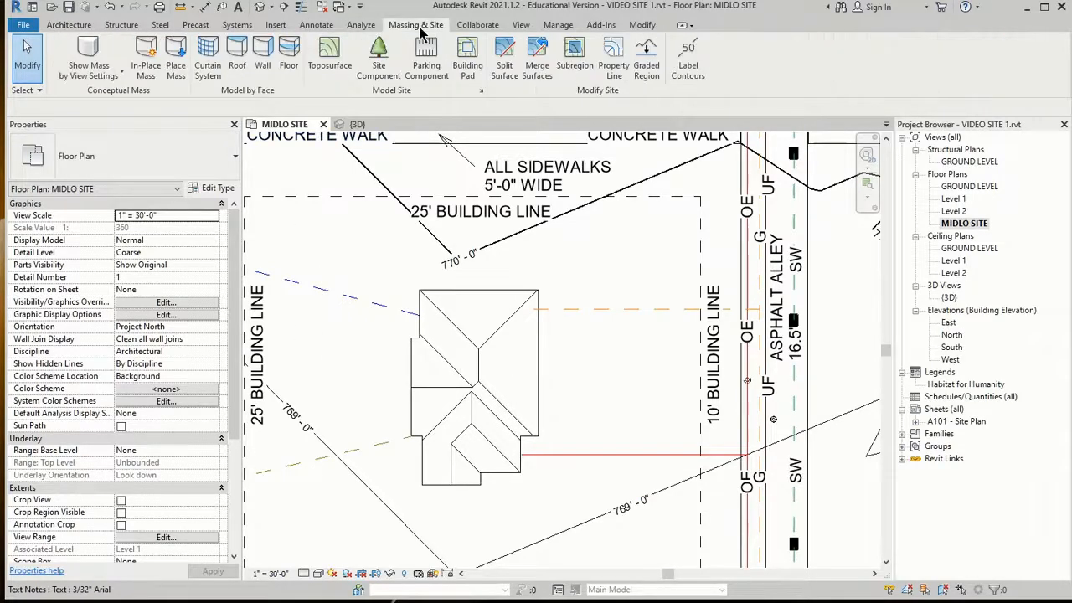
left_click(568, 53)
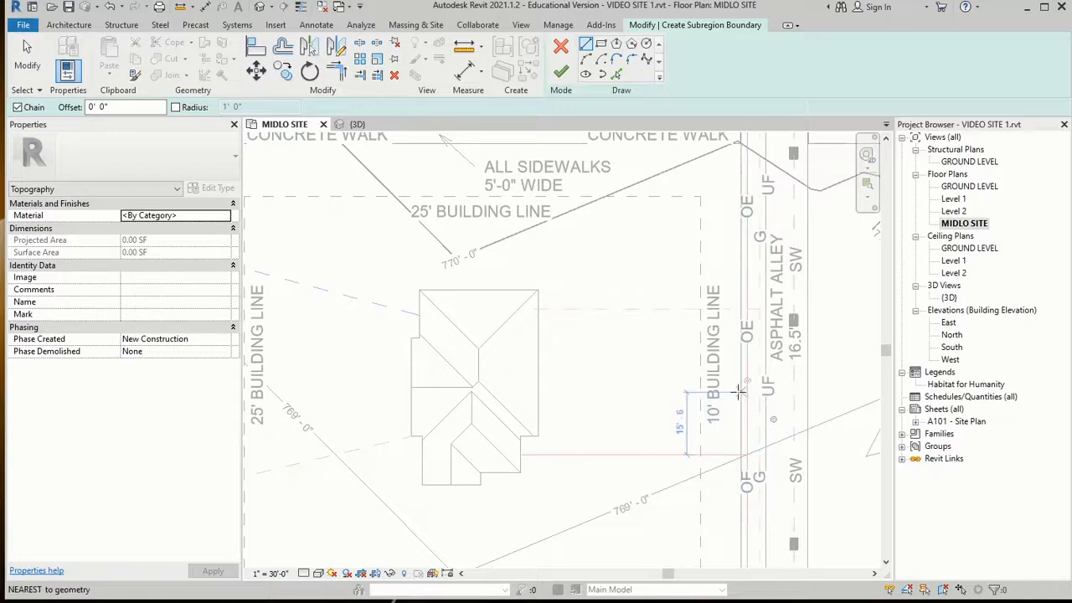
- Sketch the walkway's first edge from the house's street-side notch corner horizontally to the concrete walk, then a 3'-10" end segment along the walk
middle_click_drag(373, 459, 754, 419)
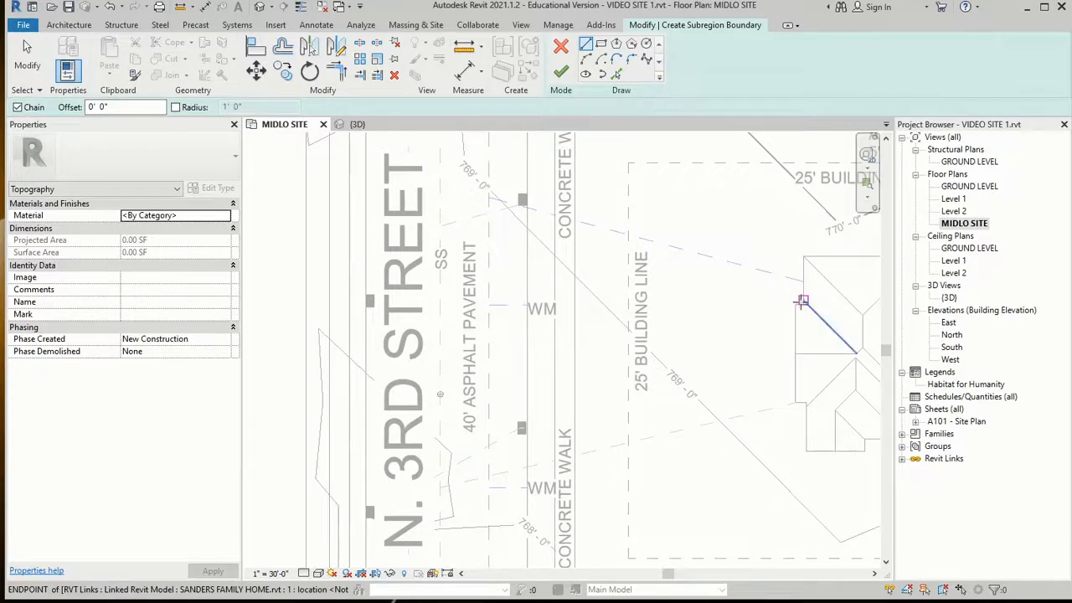
scroll(802, 304, "up", 5)
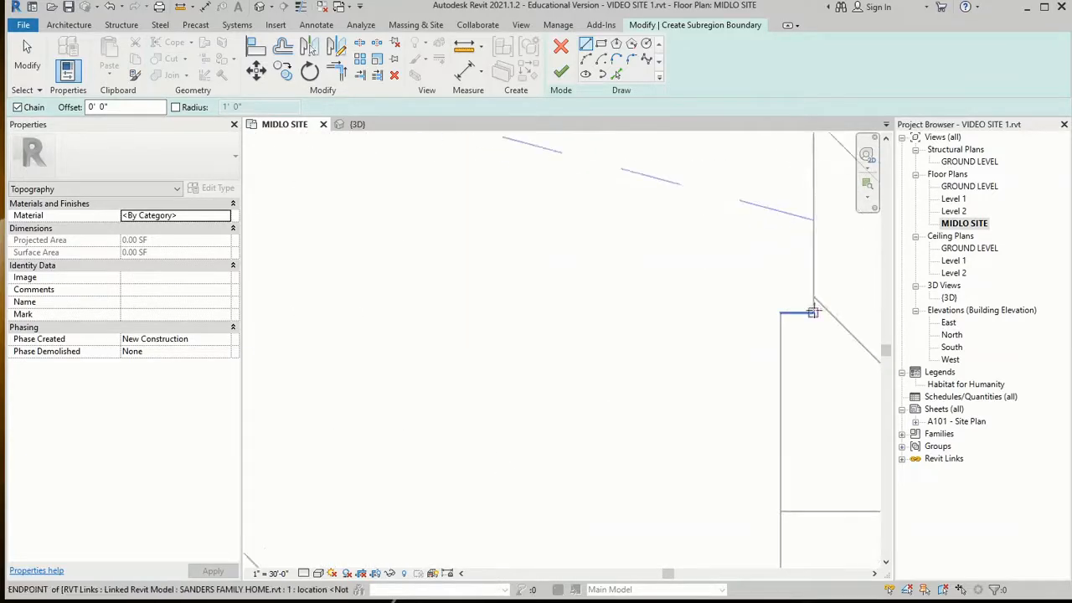
left_click(815, 310)
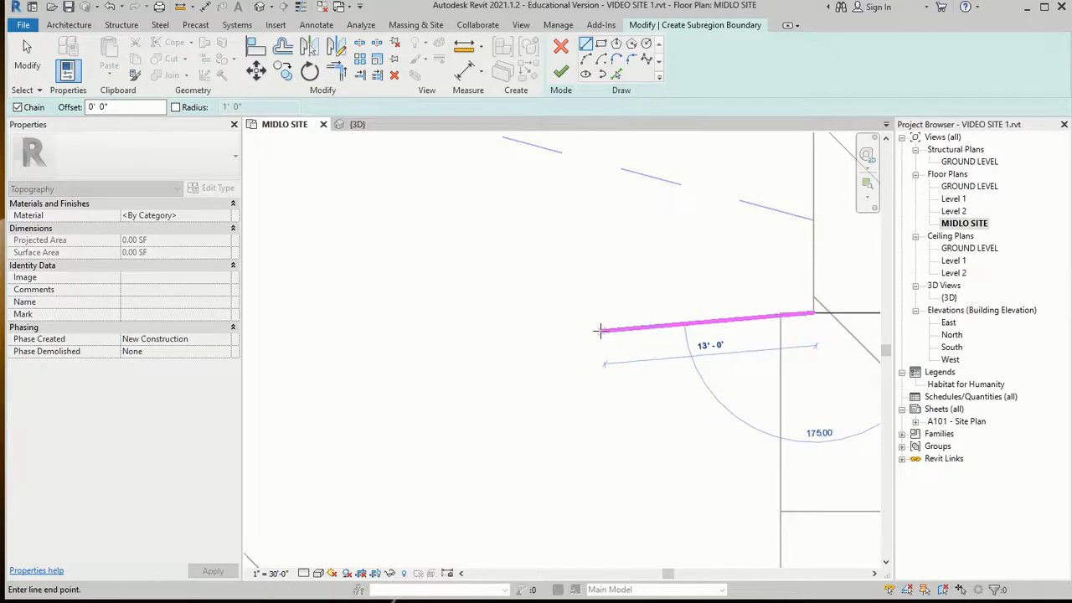
scroll(598, 306, "down", 3)
scroll(600, 307, "down", 2)
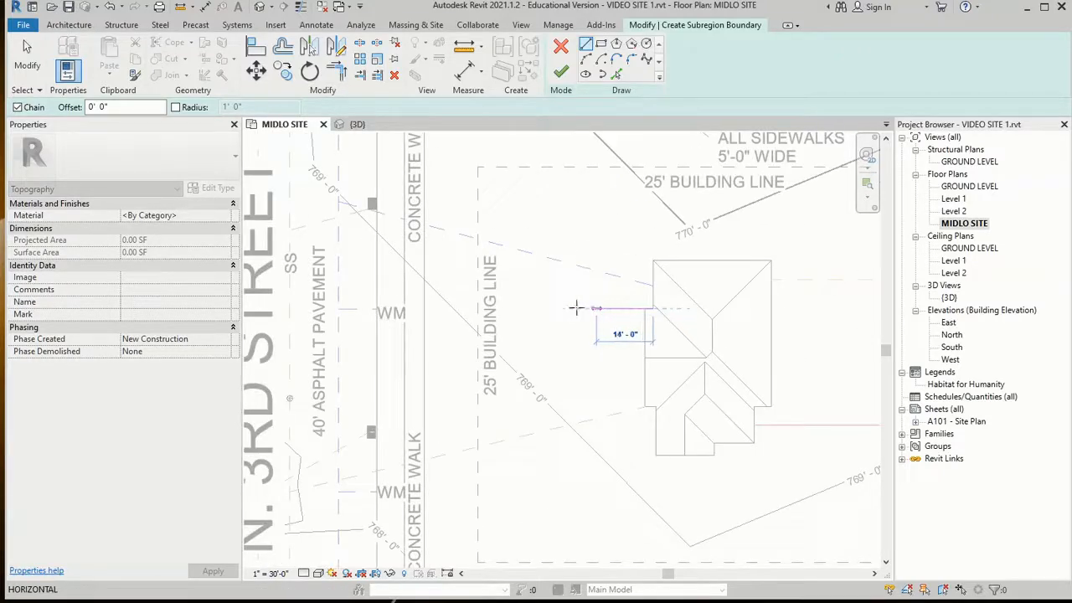
scroll(415, 311, "up", 4)
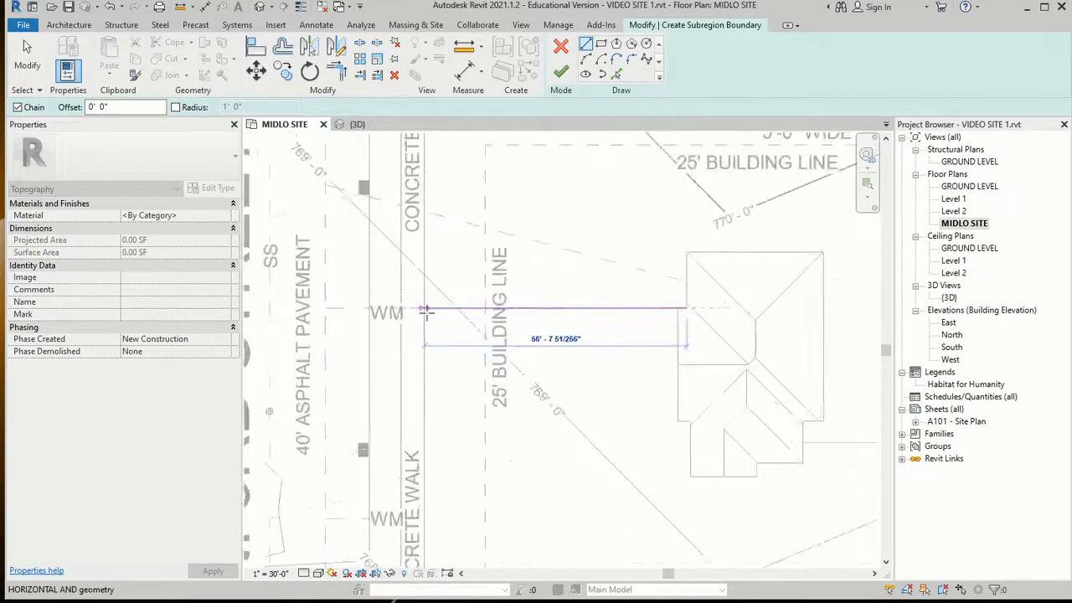
scroll(424, 300, "up", 1)
left_click(419, 299)
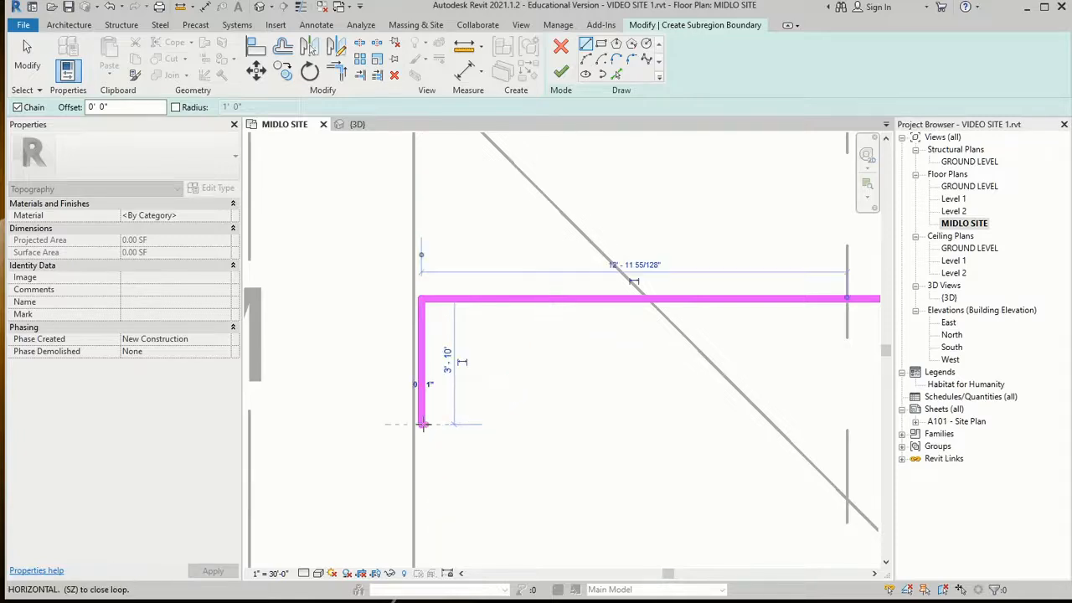
left_click(423, 424)
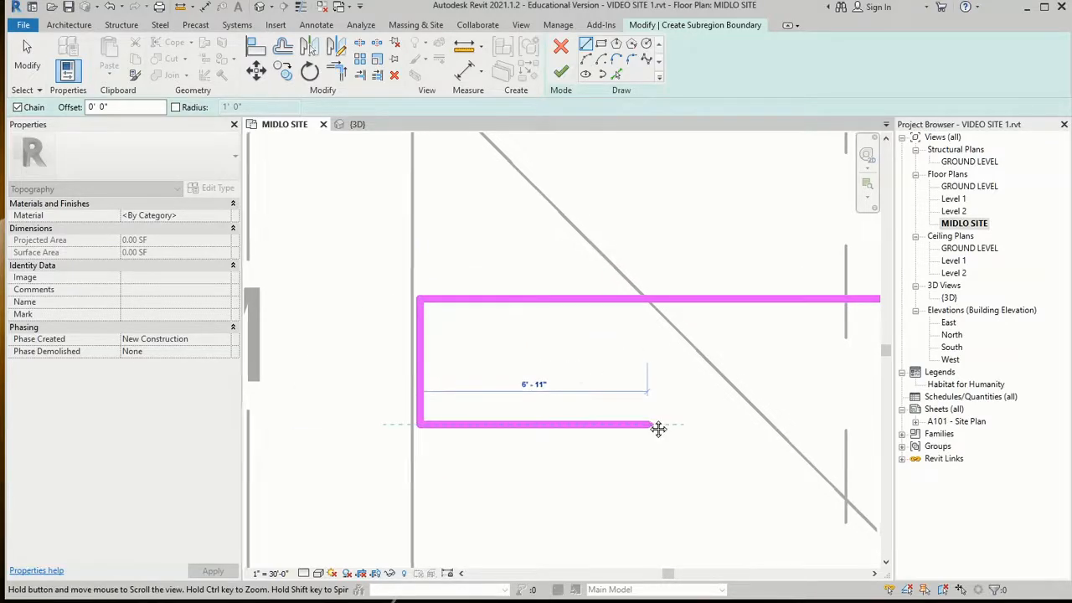
- Complete the walkway boundary with a parallel return edge and a landing 10'-0" down and 9'-0" across, close the loop at the starting corner, and finish the subregion
scroll(658, 429, "up", 5)
middle_click_drag(716, 460, 4, 496)
scroll(523, 472, "down", 4)
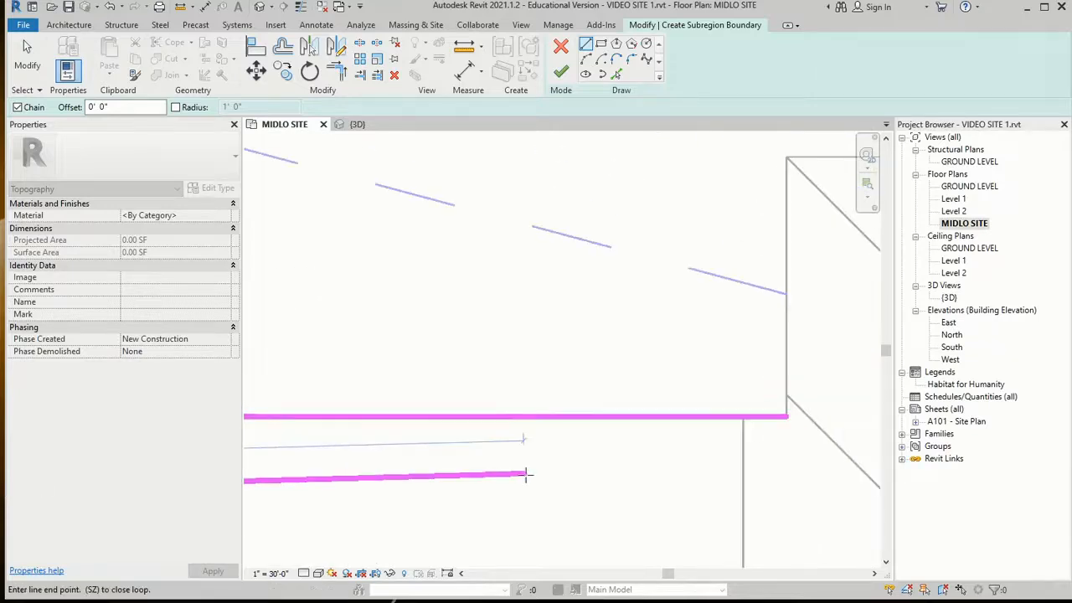
middle_click_drag(611, 527, 621, 381)
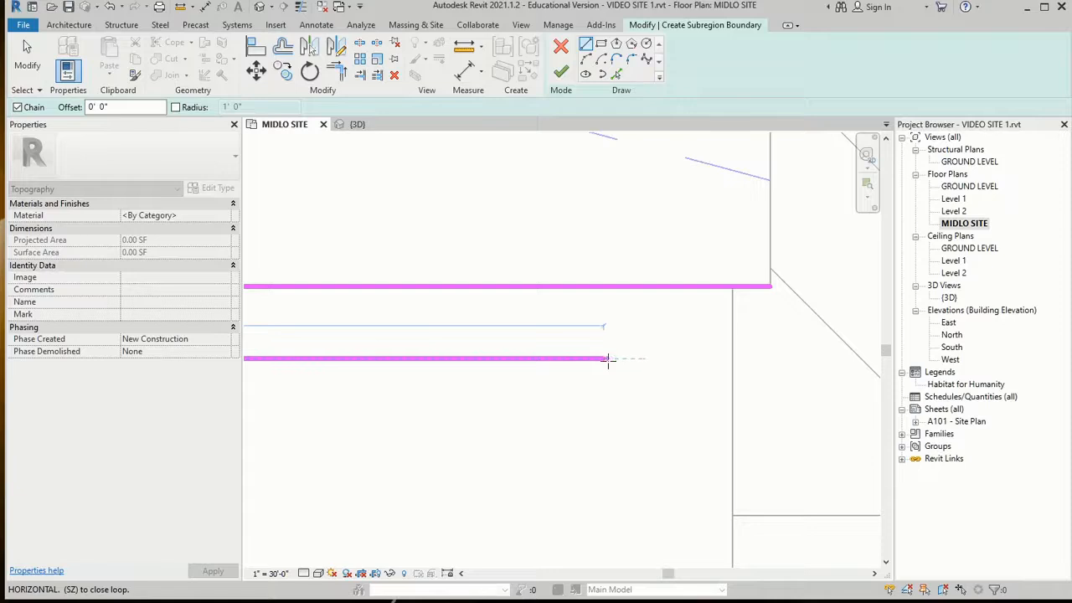
left_click(604, 359)
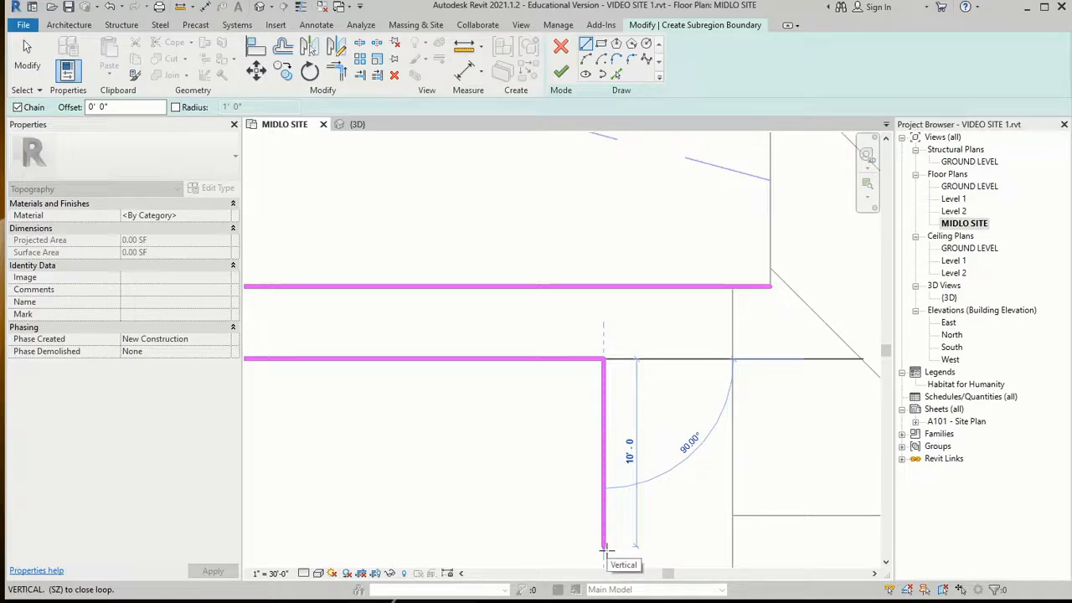
left_click(605, 548)
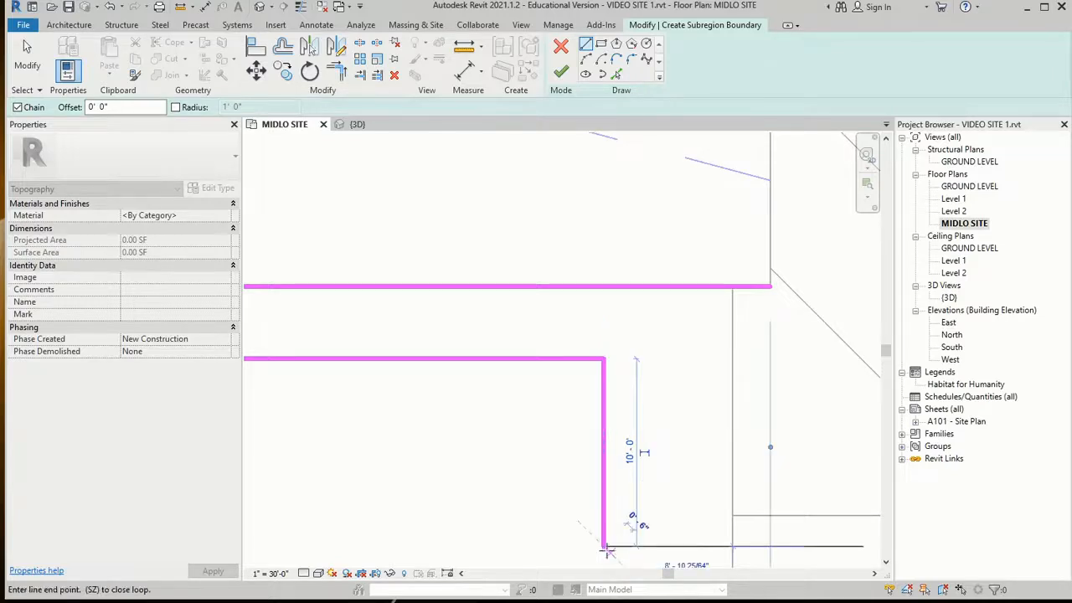
left_click(774, 547)
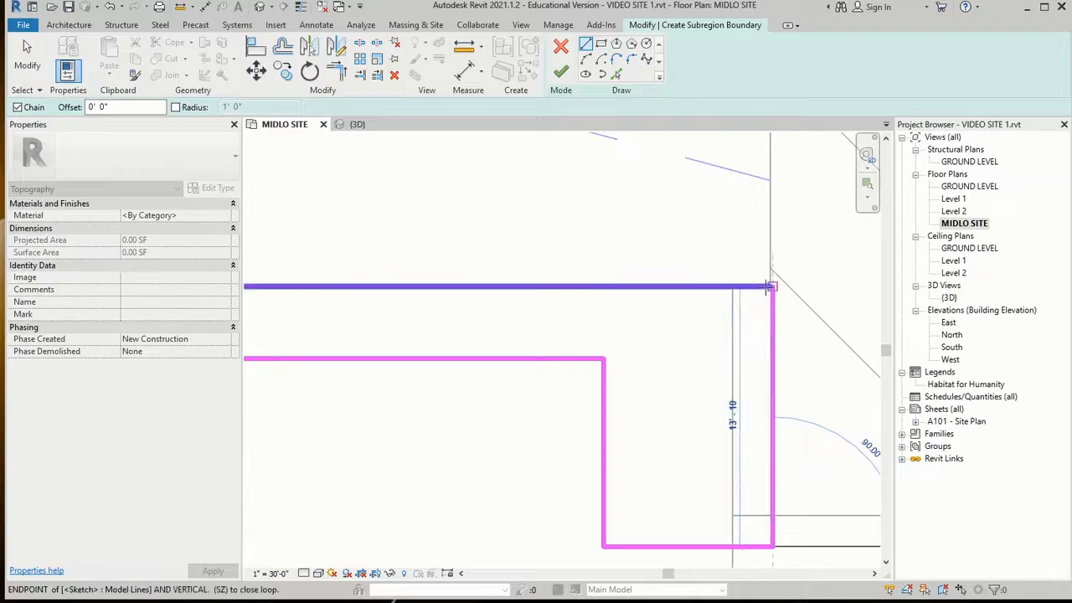
left_click(771, 286)
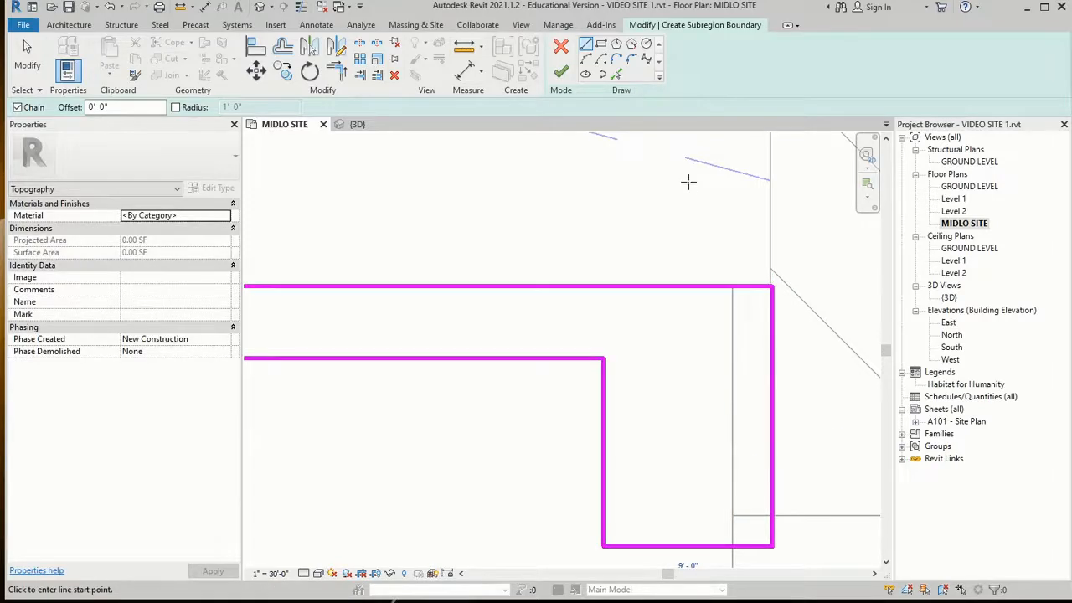
left_click(563, 74)
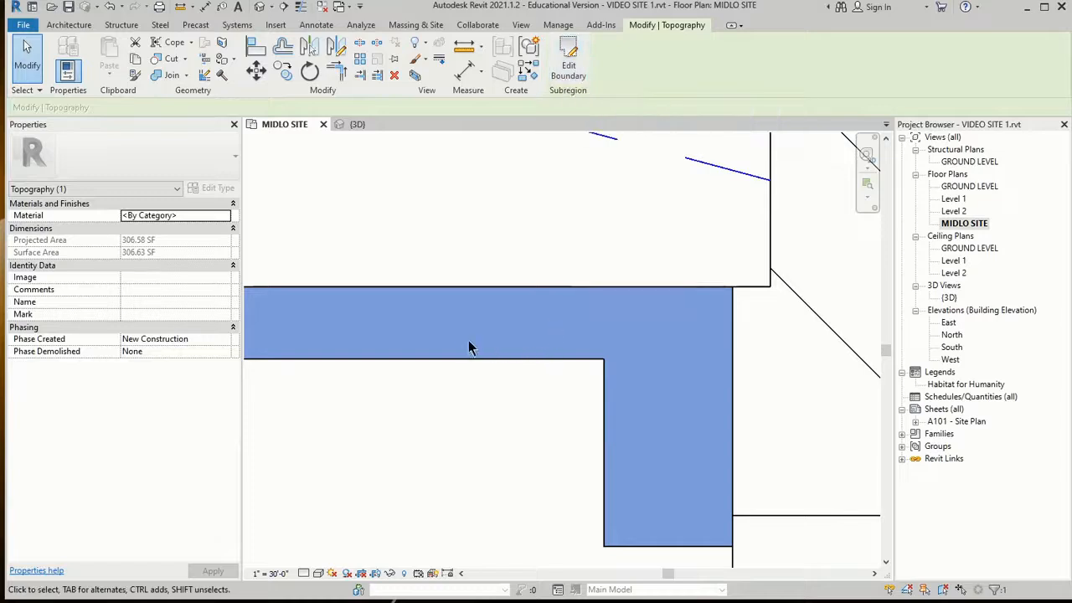
- Assign the Concrete - Cast-in-Place Concrete material to the new walkway subregion
scroll(631, 335, "down", 4)
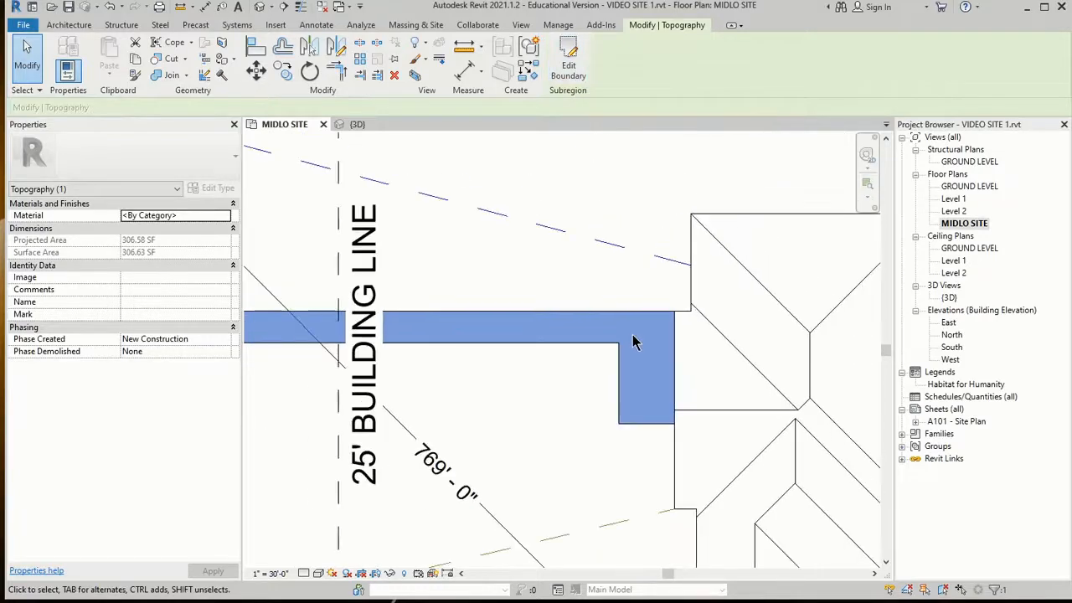
scroll(634, 342, "down", 2)
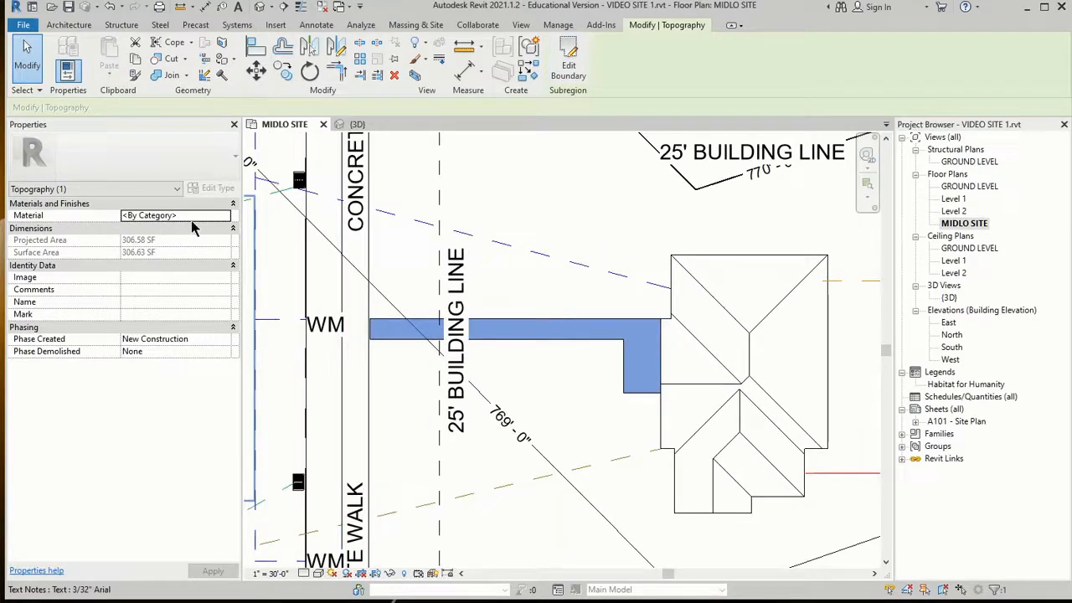
left_click(226, 221)
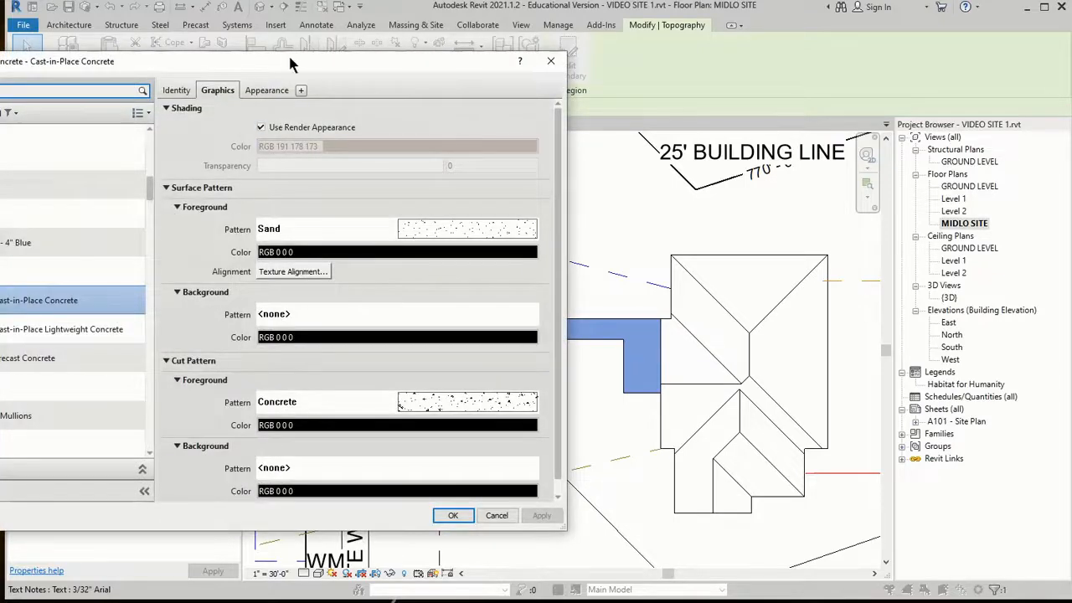
left_click_drag(316, 68, 655, 38)
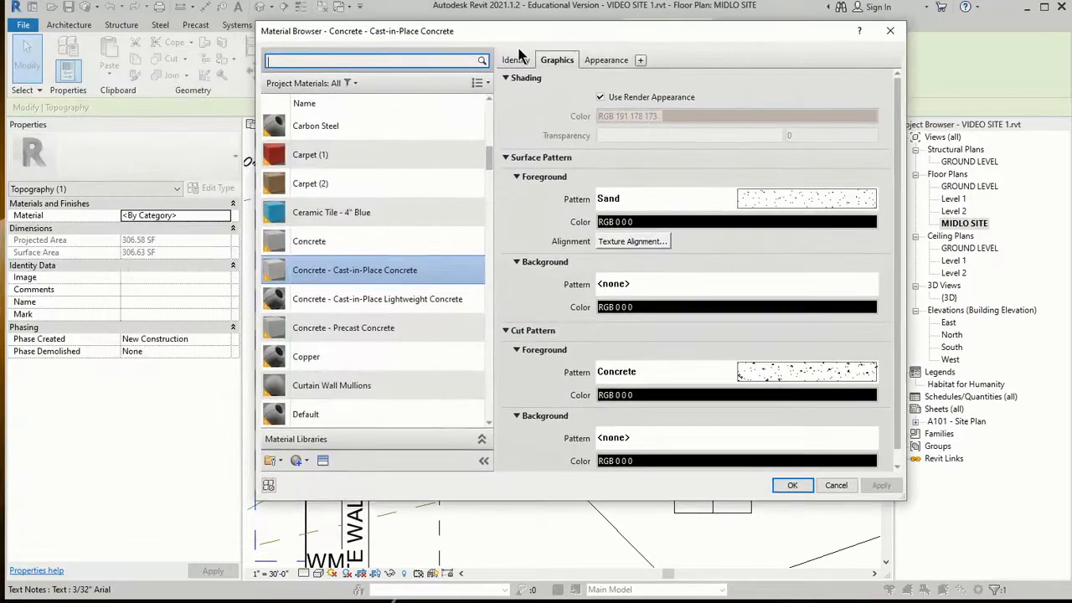
type("concret")
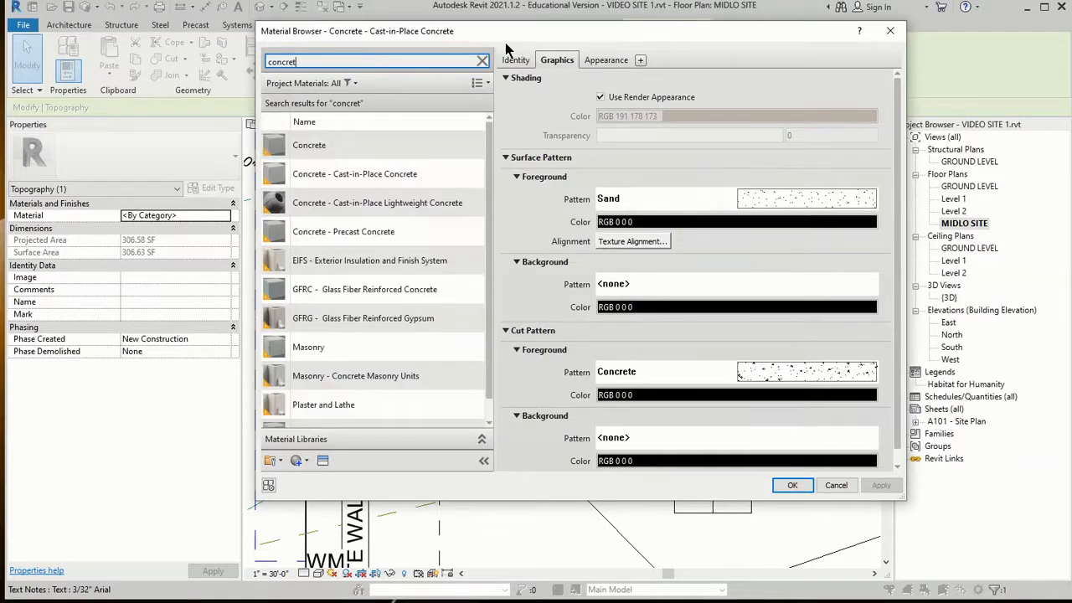
left_click(397, 176)
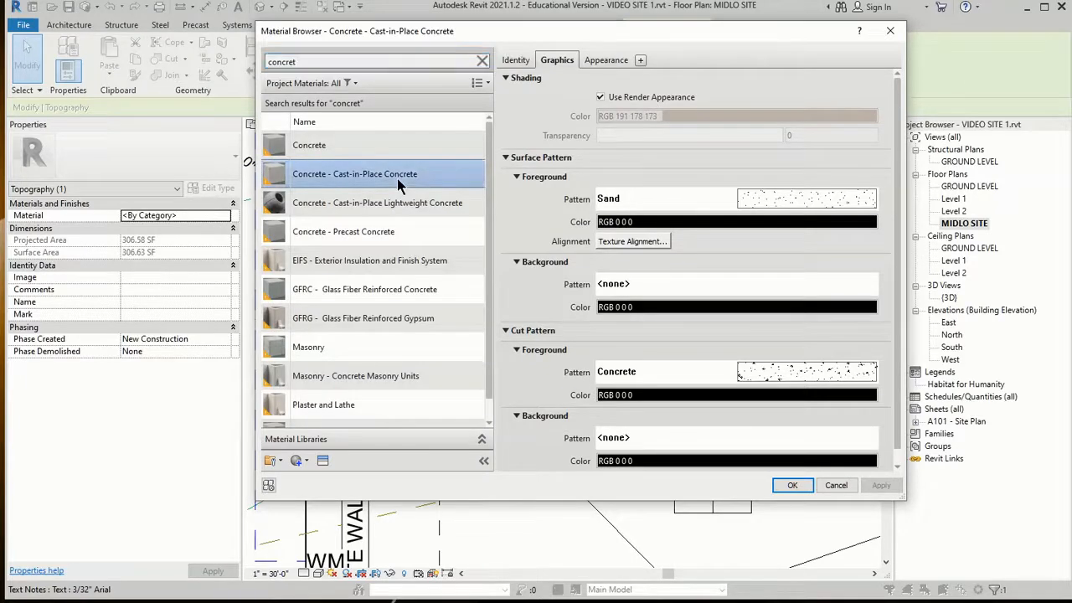
left_click(794, 486)
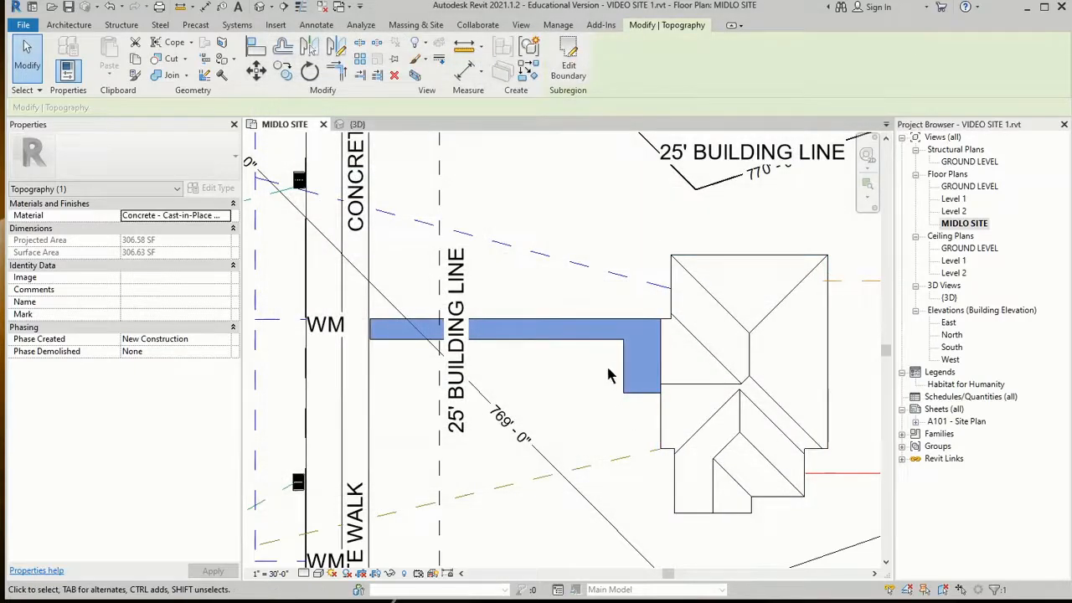
- Start a second topography subregion and sketch its first edge from the roof endpoint at the house's lower alley-side notch horizontally to the vertical line before the alley
middle_click_drag(578, 437, 248, 436)
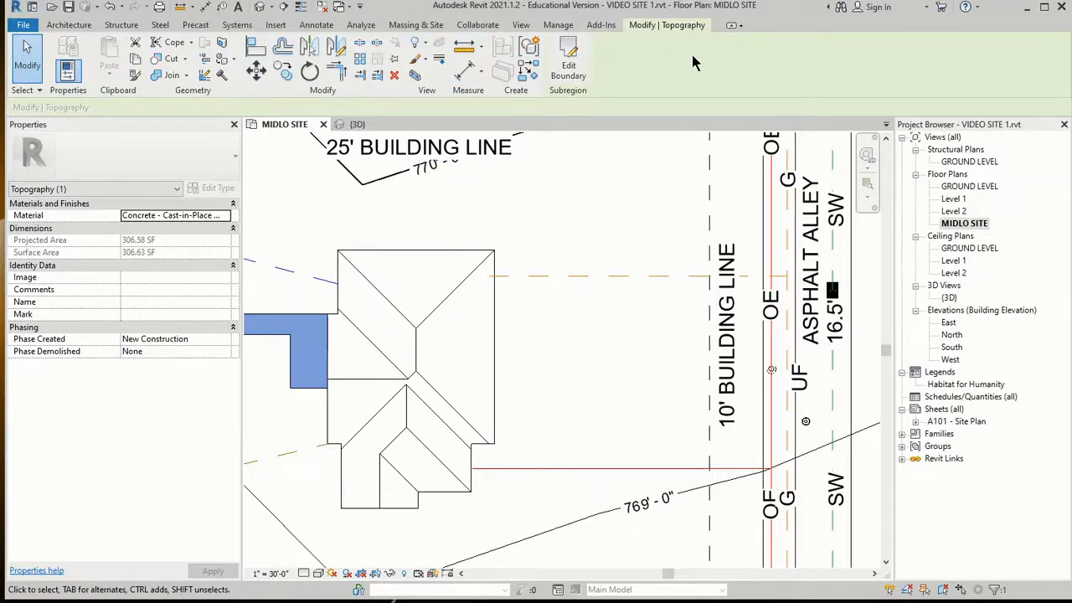
key("Escape")
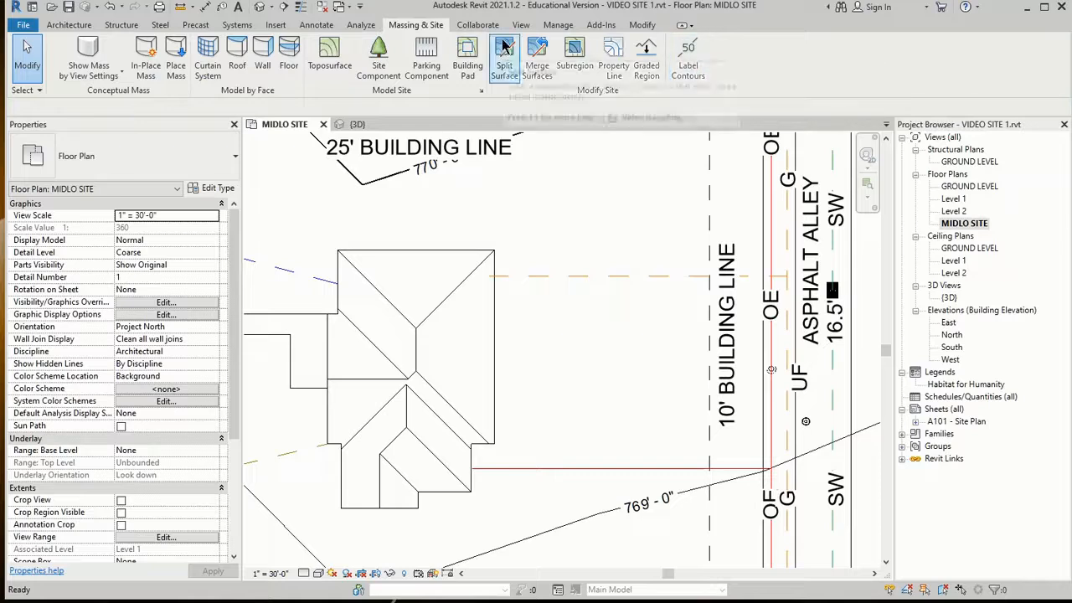
left_click(576, 54)
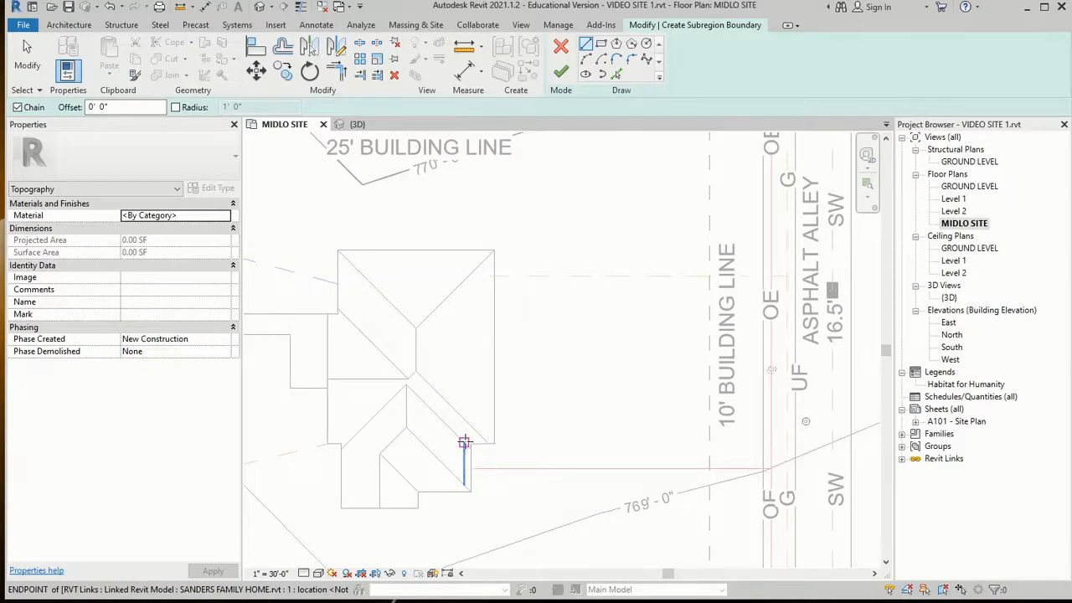
scroll(465, 443, "up", 3)
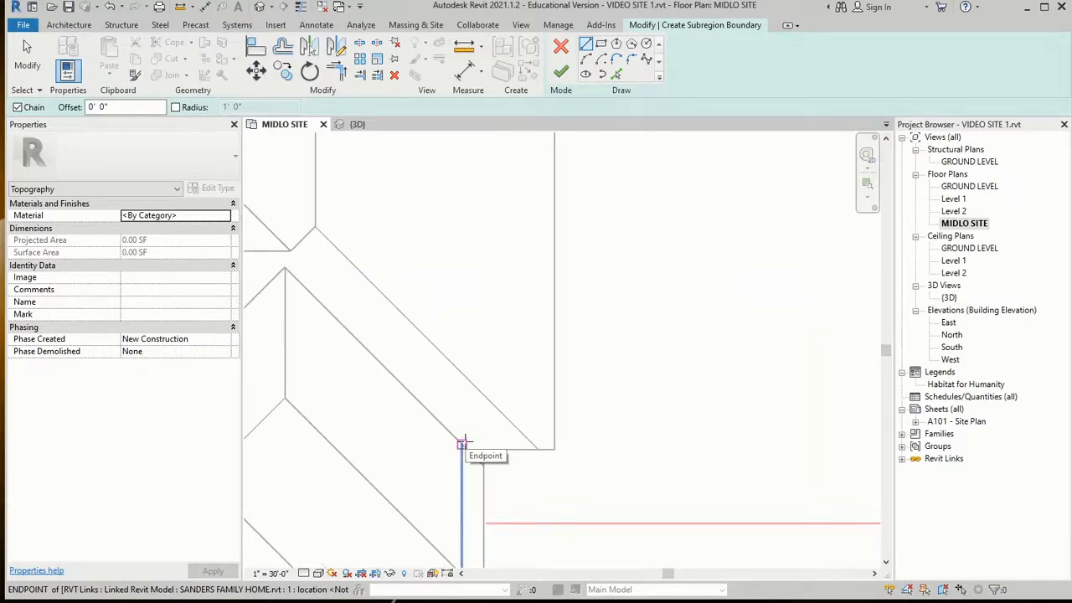
left_click(465, 442)
scroll(634, 438, "down", 4)
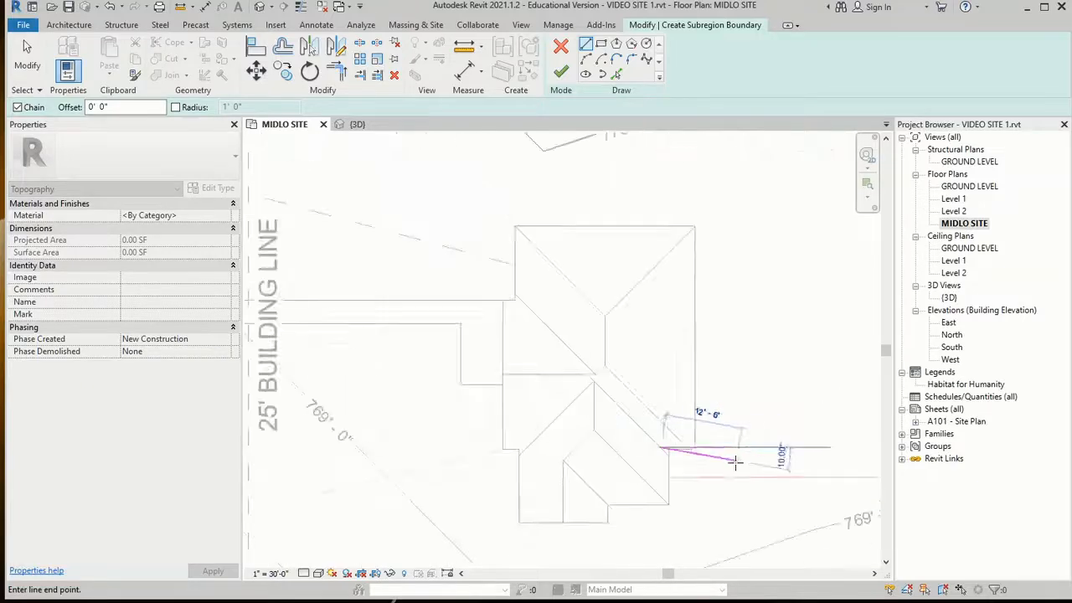
middle_click_drag(788, 441, 189, 457)
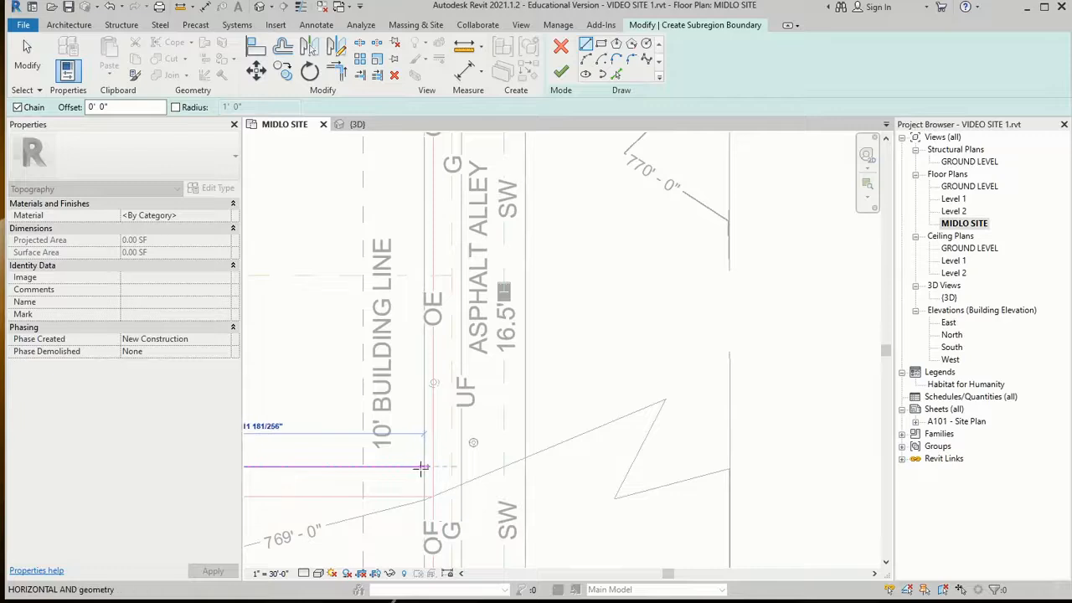
scroll(421, 468, "up", 5)
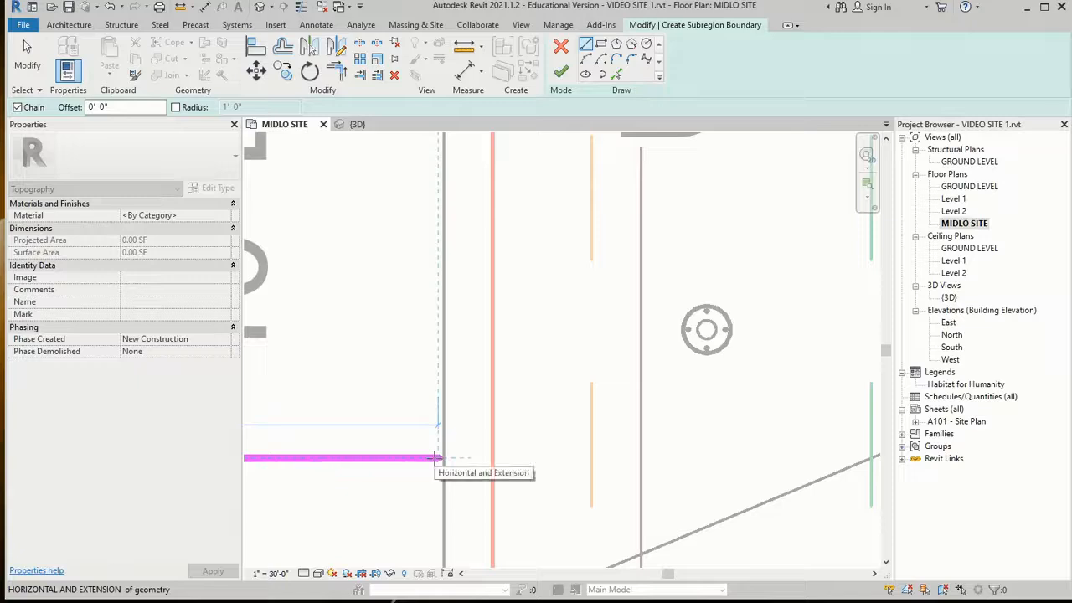
left_click(433, 458)
- Sketch the driveway's end segment vertically down along the alley side, then a 55'-0" horizontal return edge ending under the house's lower alley-side corner
scroll(429, 467, "down", 3)
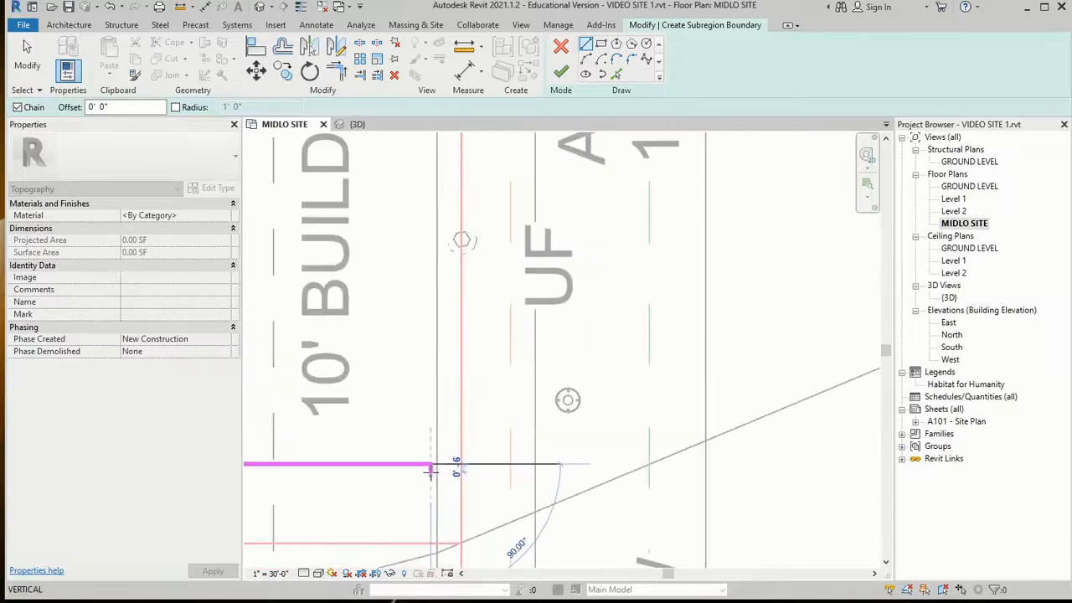
middle_click_drag(420, 525, 424, 276)
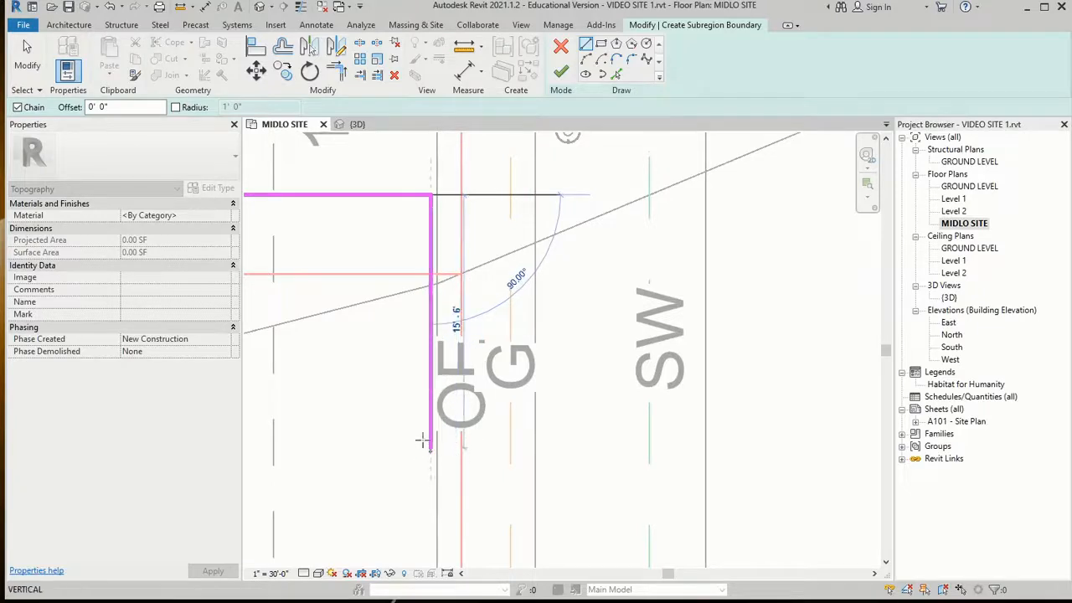
left_click(431, 390)
middle_click_drag(410, 392, 1068, 303)
mouse_move(490, 332)
middle_mouse_down()
mouse_move(833, 364)
mouse_move(821, 342)
middle_mouse_up()
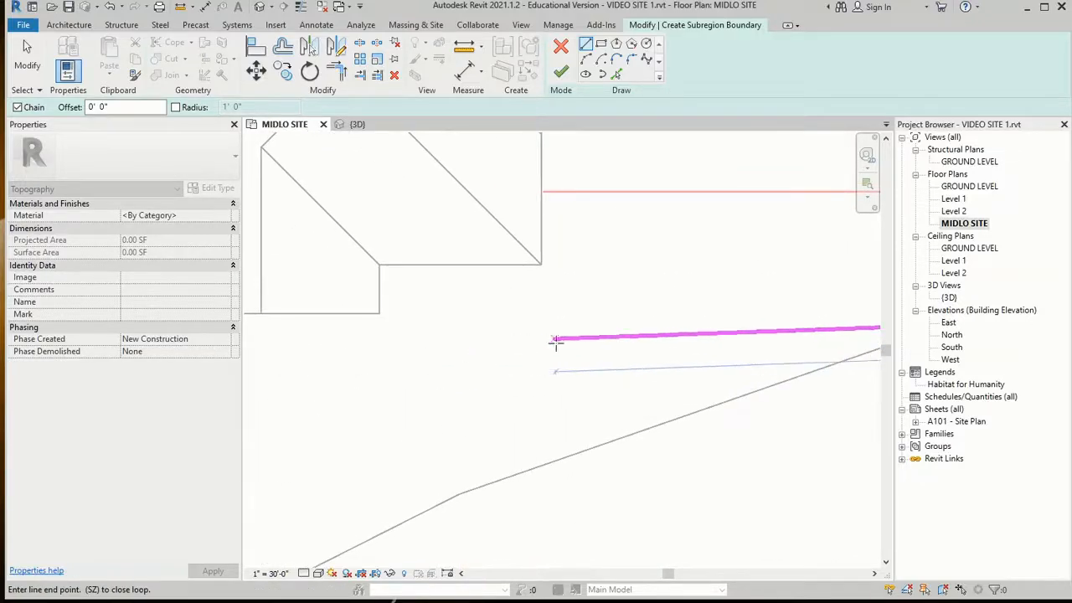
scroll(522, 331, "down", 2)
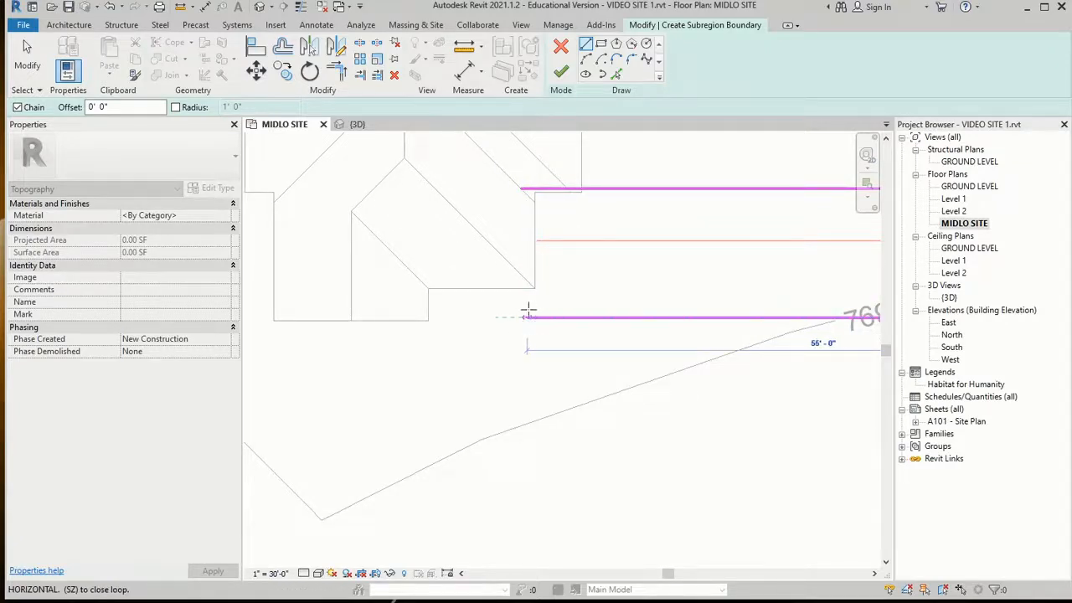
left_click(527, 317)
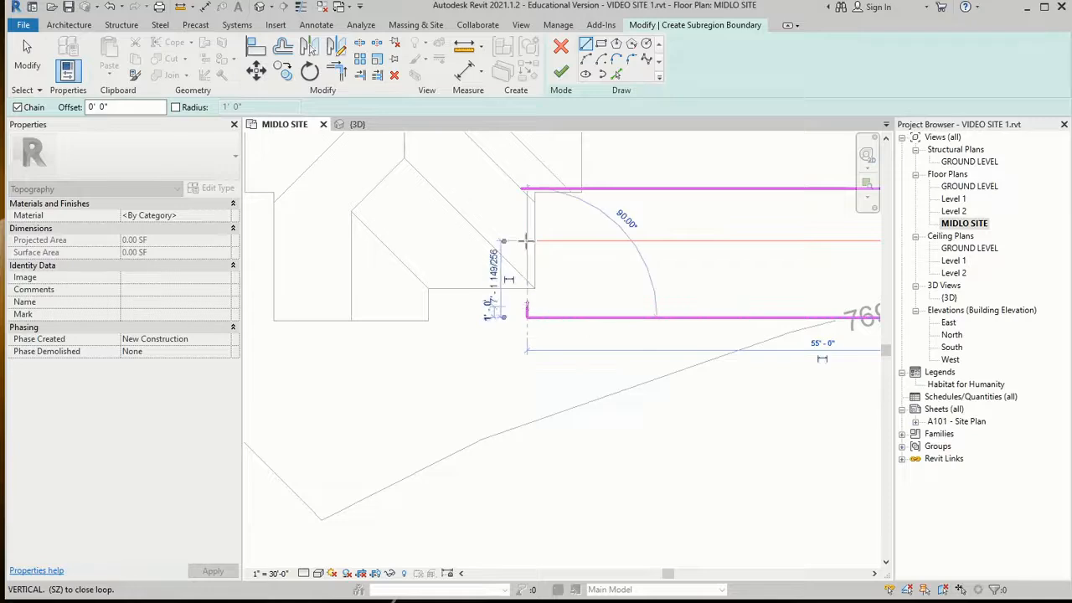
- Close the driveway boundary with a 13'-0" vertical line at the house, trim it to a corner with the first edge, and finish the subregion
left_click(528, 179)
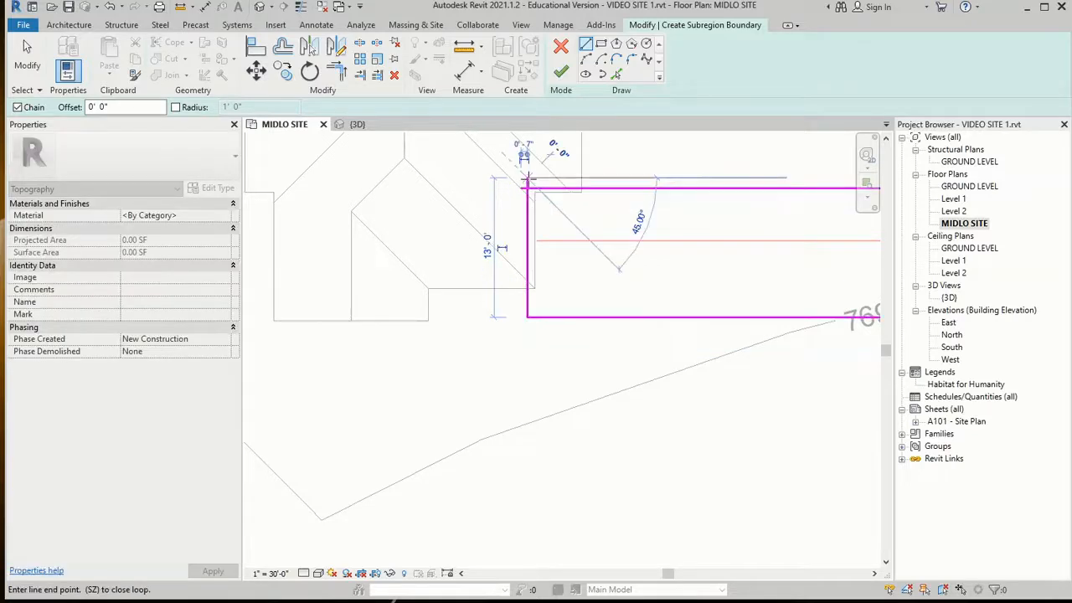
key("Escape")
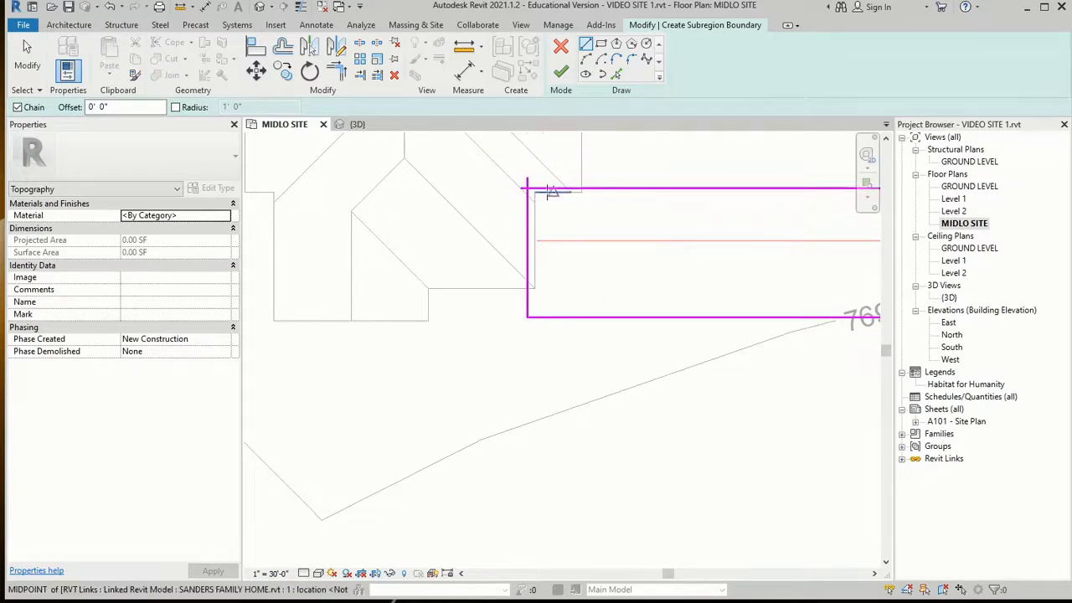
left_click(339, 72)
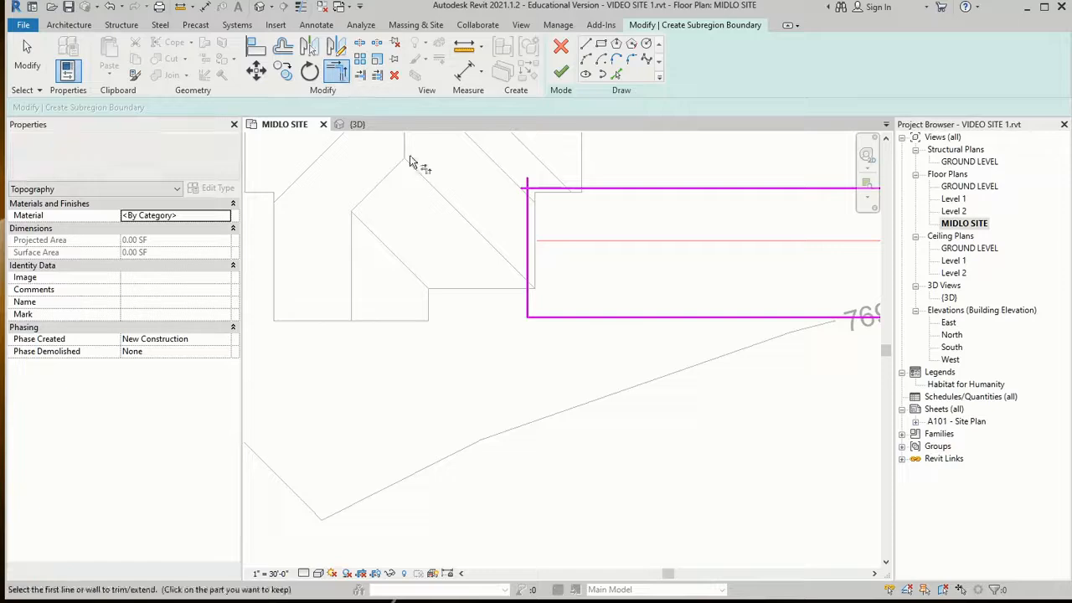
left_click(565, 190)
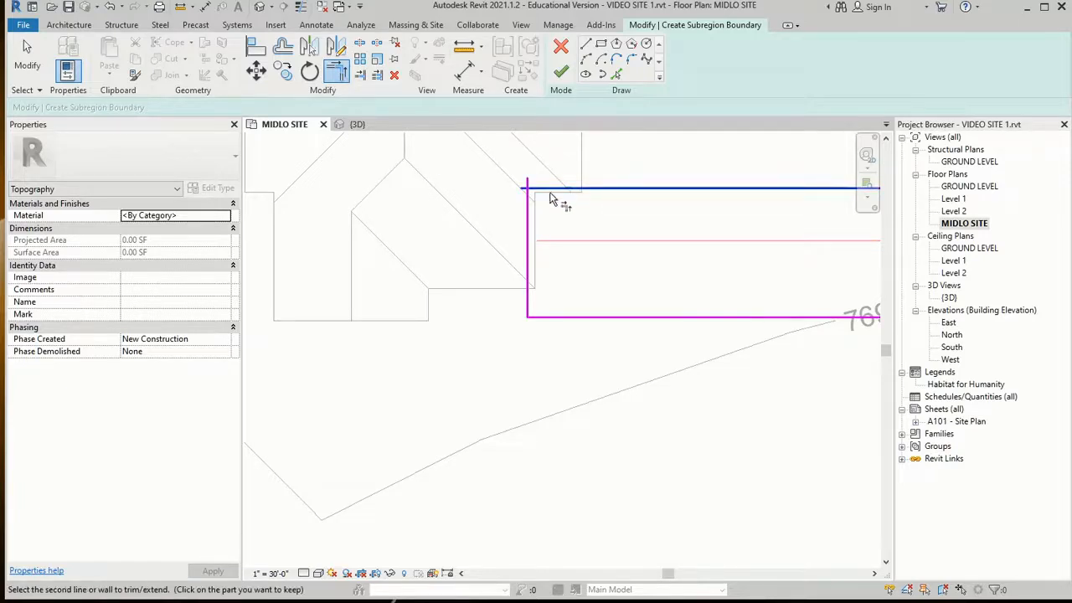
left_click(525, 207)
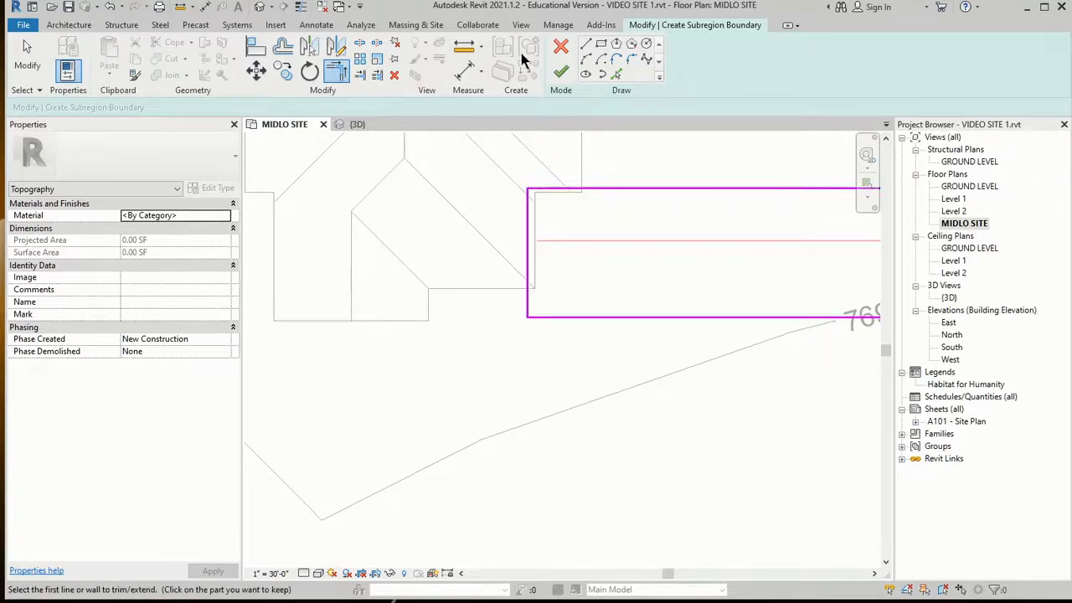
left_click(561, 75)
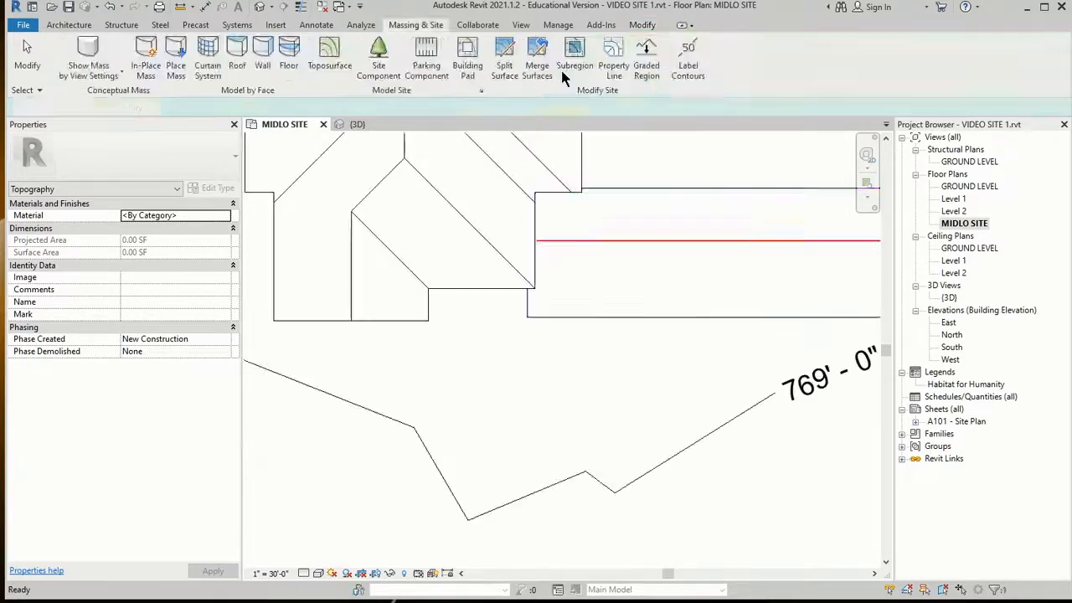
- Assign the Concrete - Cast-in-Place Concrete material to the new driveway subregion
scroll(619, 416, "down", 2)
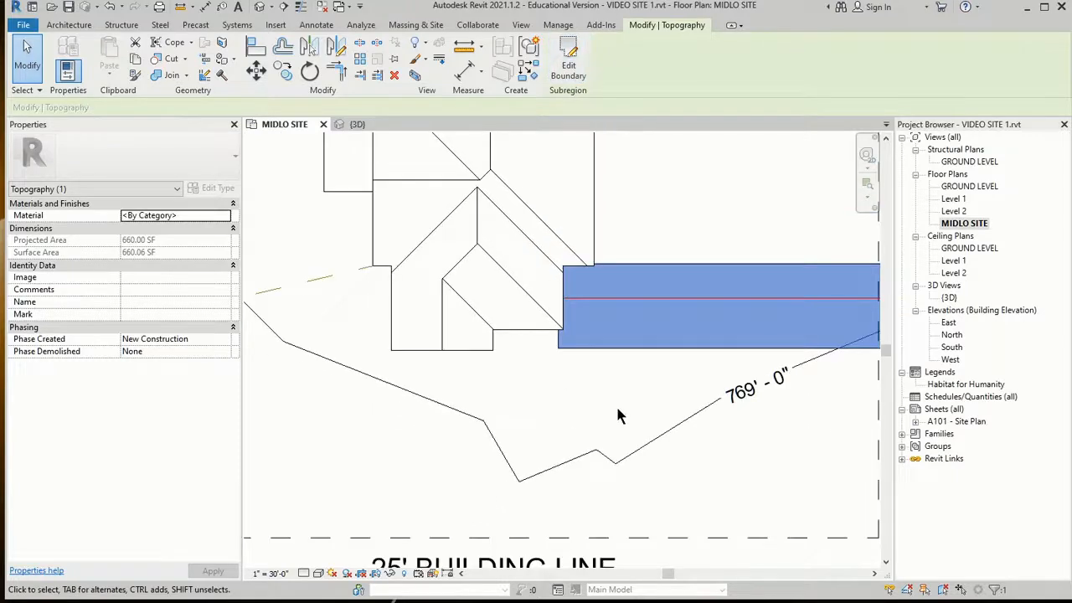
left_click(227, 216)
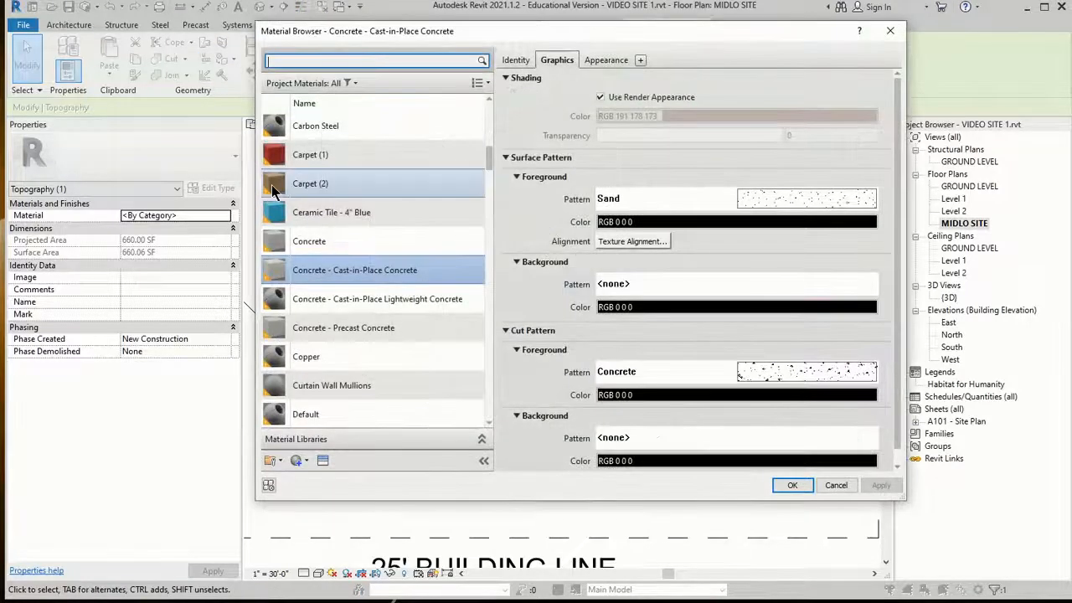
left_click(358, 277)
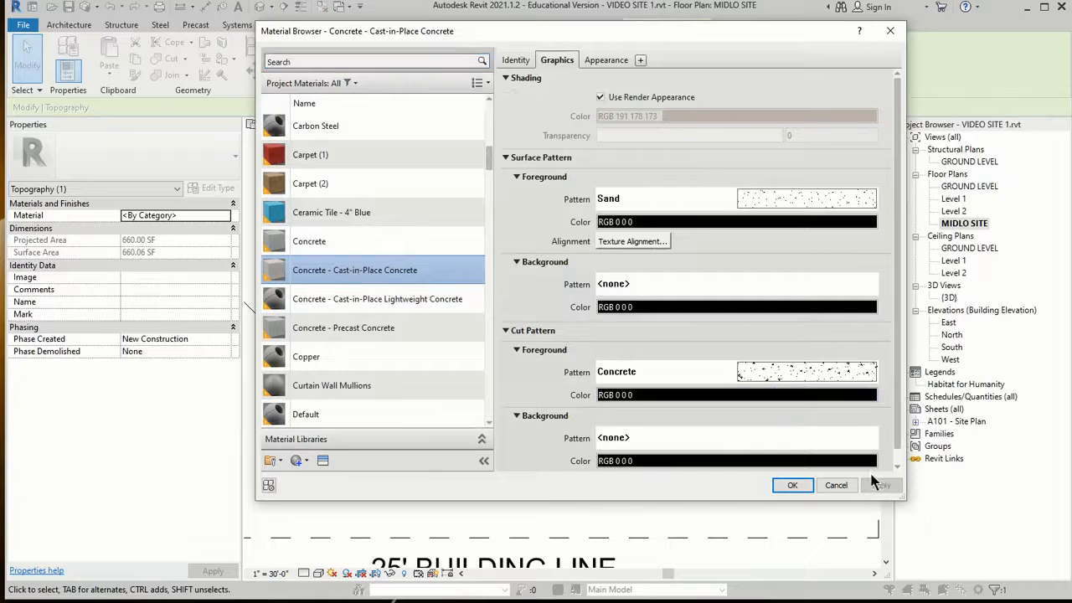
left_click(795, 485)
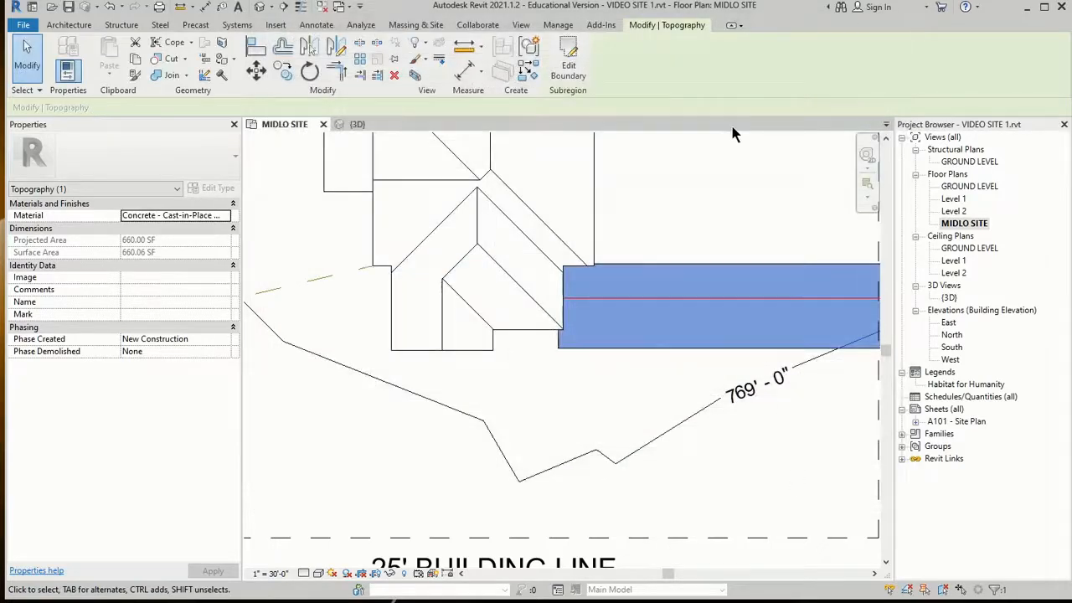
left_click(722, 172)
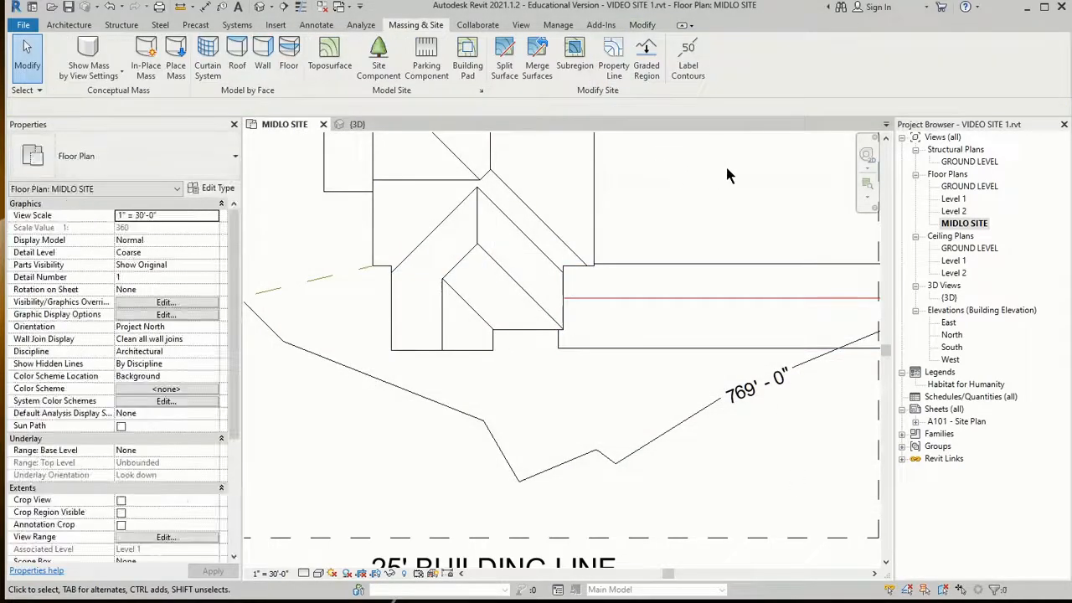
- Move the house's overhead electric service line up from the driveway to just below the dashed orange line, and shorten it to 52'-0" at the house wall
scroll(725, 334, "down", 5)
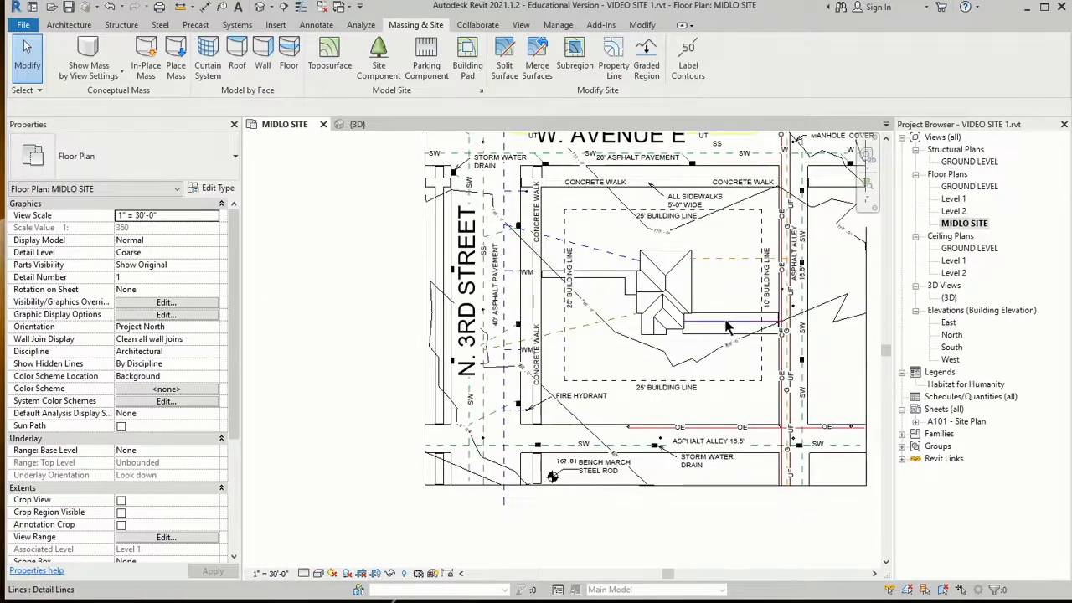
left_click(727, 327)
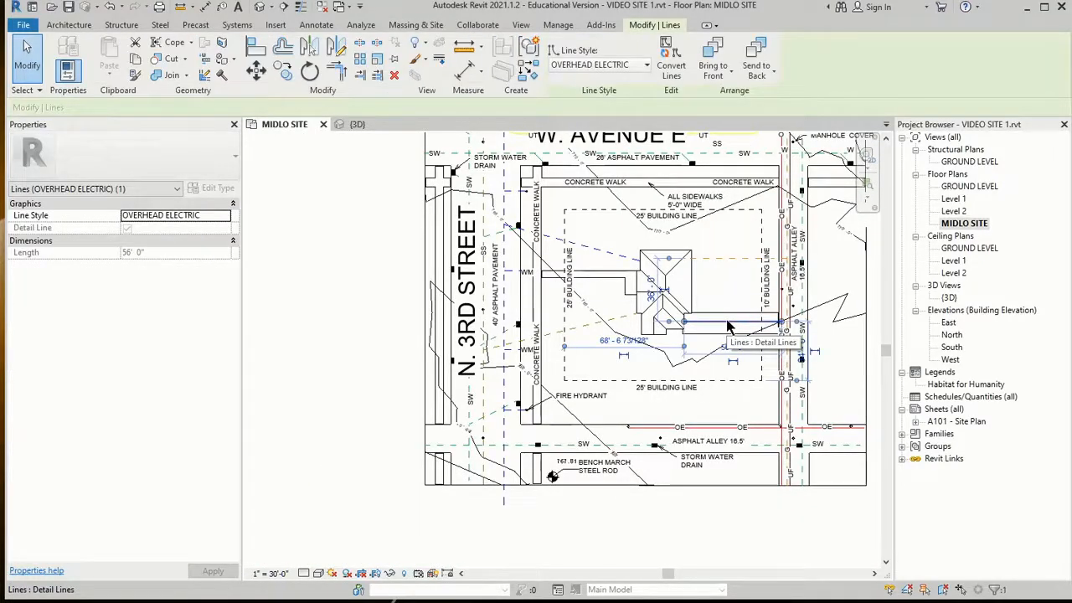
key("Up")
key("Up")
key("Up")
key("Up")
key("Up")
key("Up")
key("Up")
key("Up")
key("Up")
key("Up")
key("Up")
key("Up")
key("Up")
key("Up")
key("Up")
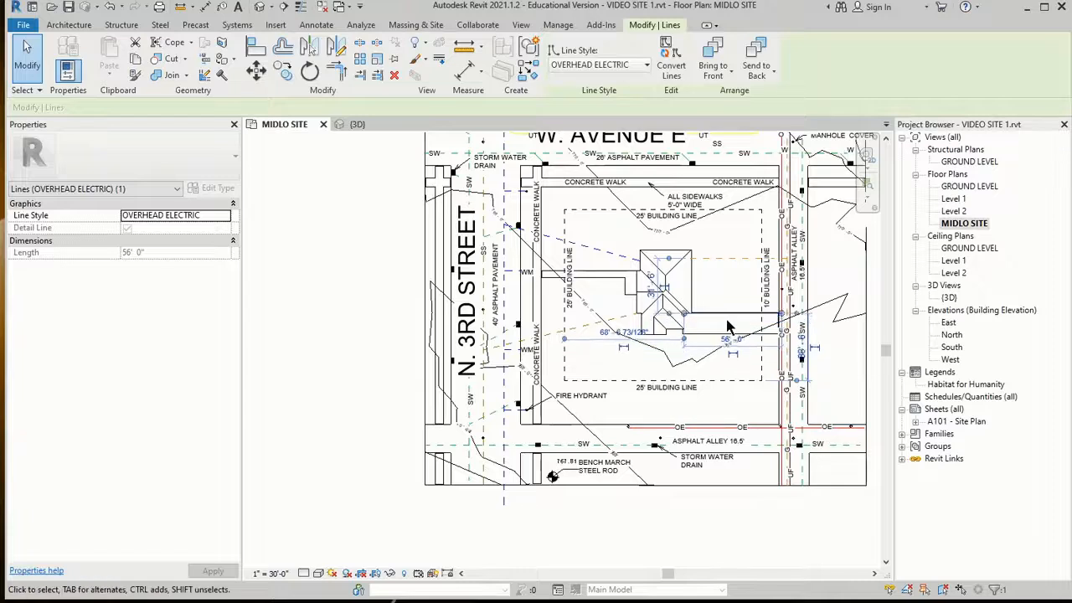
key("Up")
key("Up")
key("Up")
key("Up")
key("Up")
key("Up")
key("Up")
key("Up")
key("Up")
key("Up")
key("Up")
key("Up")
key("Up")
key("Up")
key("Up")
key("Up")
key("Up")
key("Up")
key("Up")
key("Up")
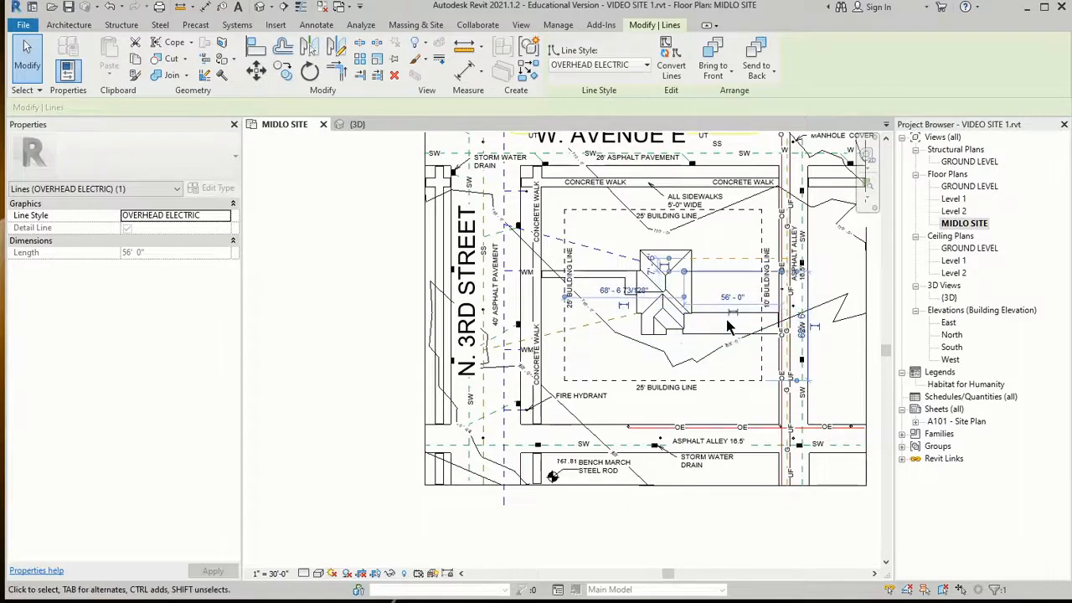
key("Up")
key("Up")
key("Up")
key("Up")
key("Up")
key("Up")
key("Up")
key("Up")
key("Up")
key("Up")
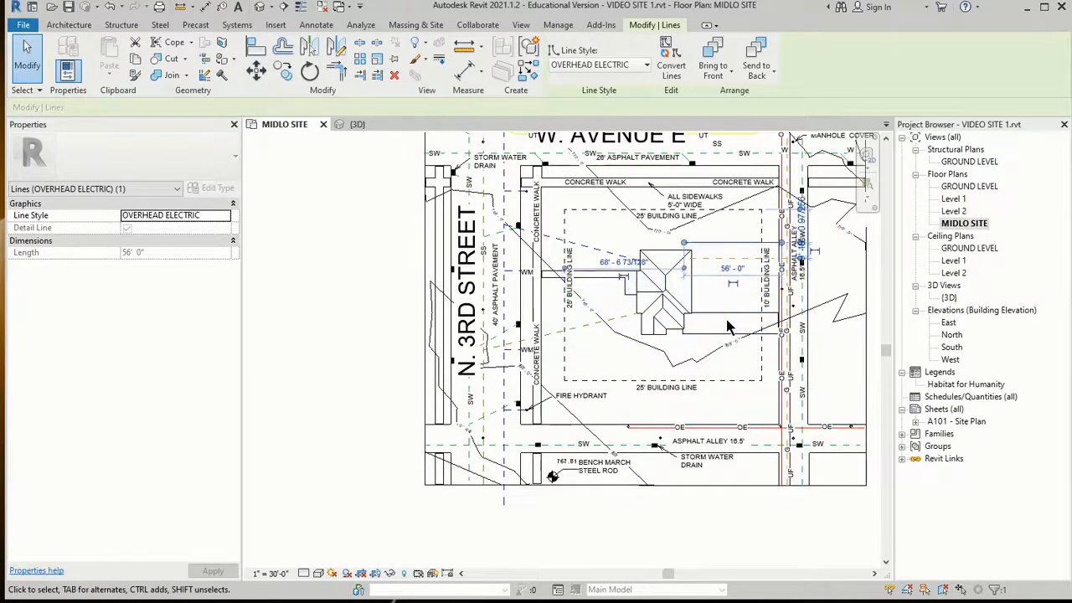
key("Down")
key("Down")
key("Down")
key("Down")
key("Down")
key("Down")
key("Down")
key("Down")
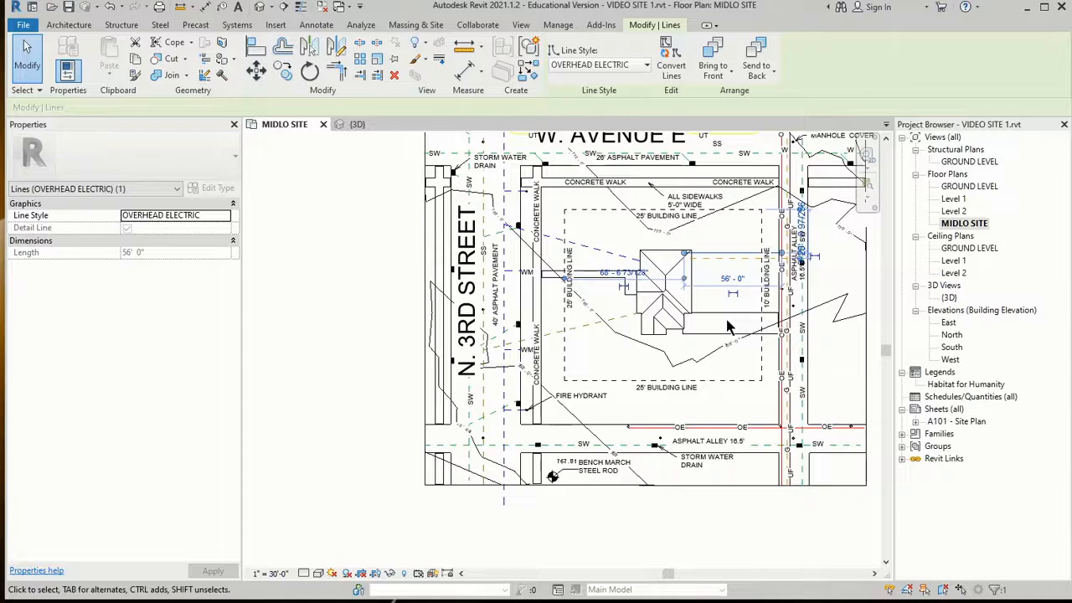
key("Down")
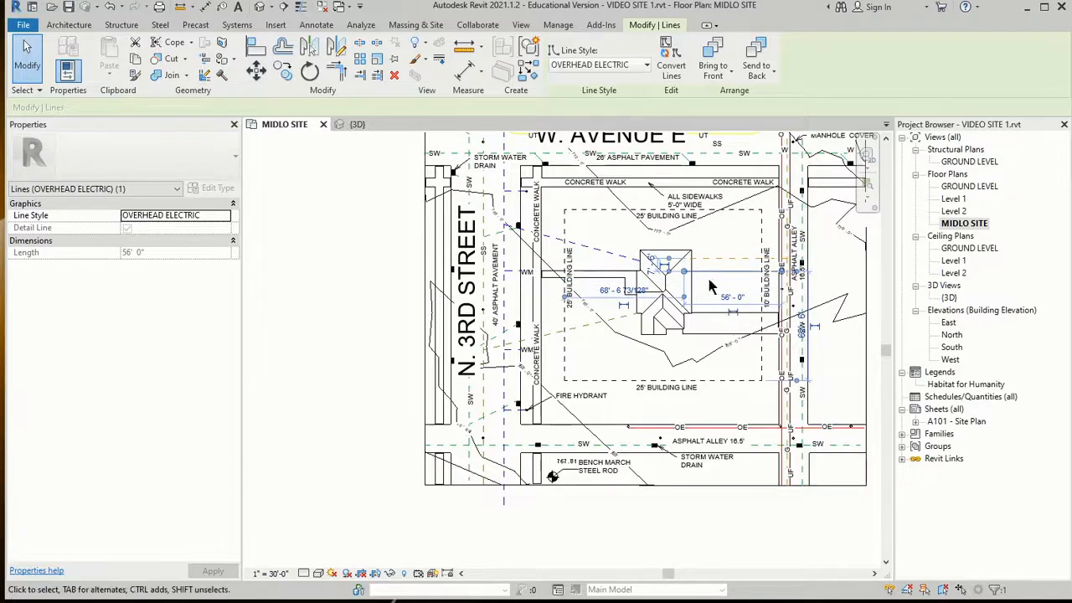
left_click_drag(686, 276, 691, 272)
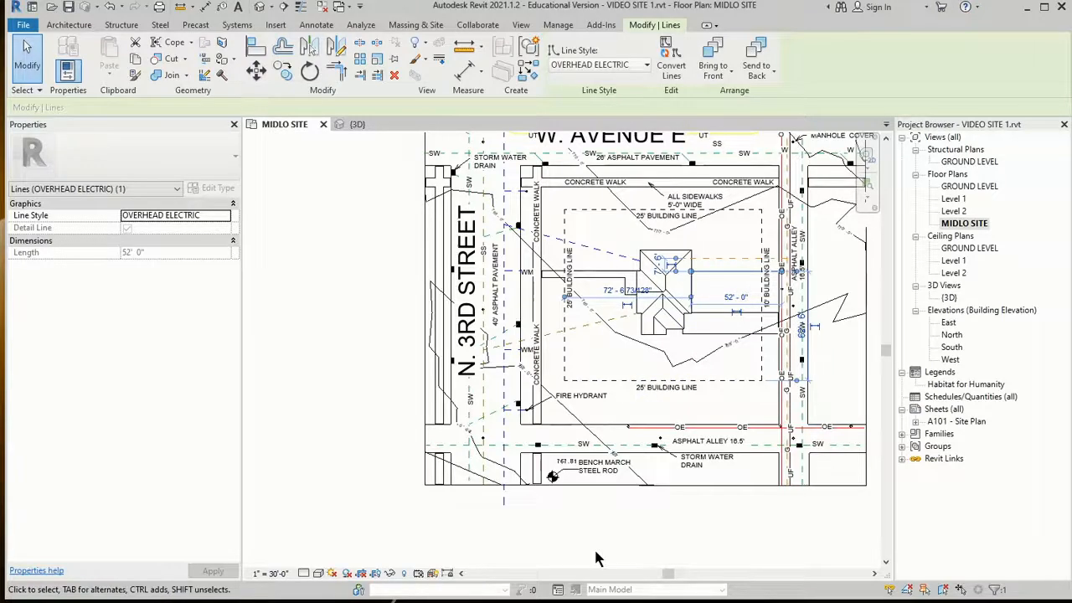
left_click(332, 266)
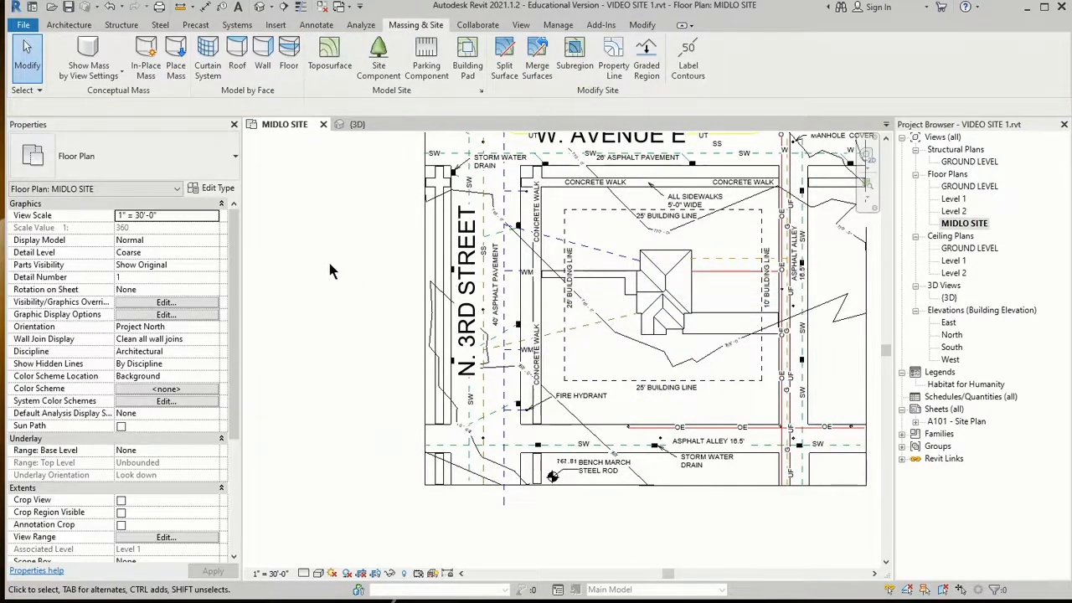
- Examine the concrete walkway and driveway in the {3D} view, orbiting to the front of the house
left_click(357, 124)
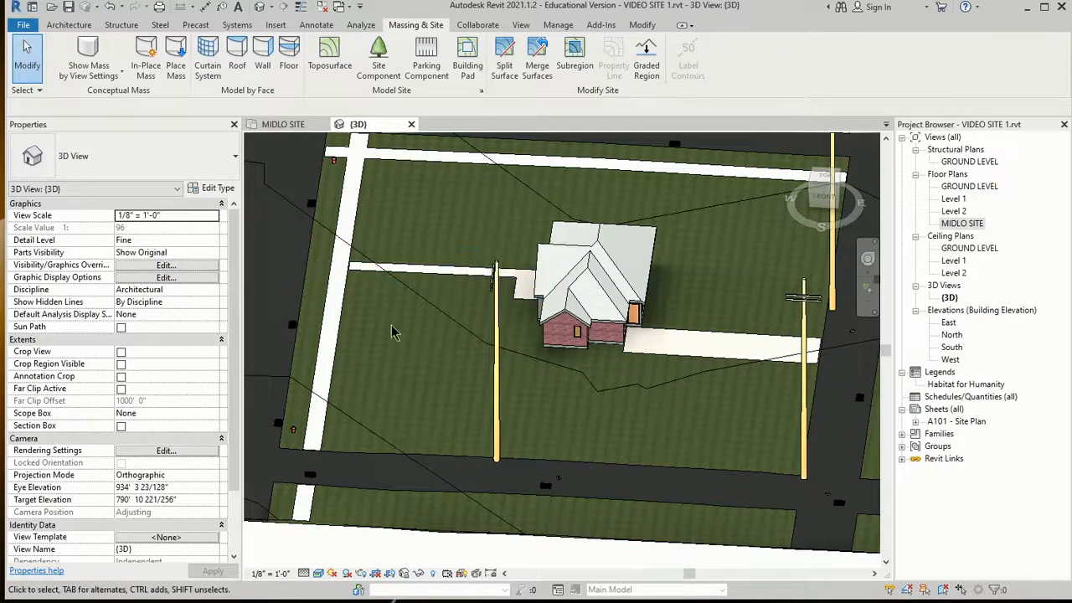
middle_click_drag(453, 360, 633, 395, "shift")
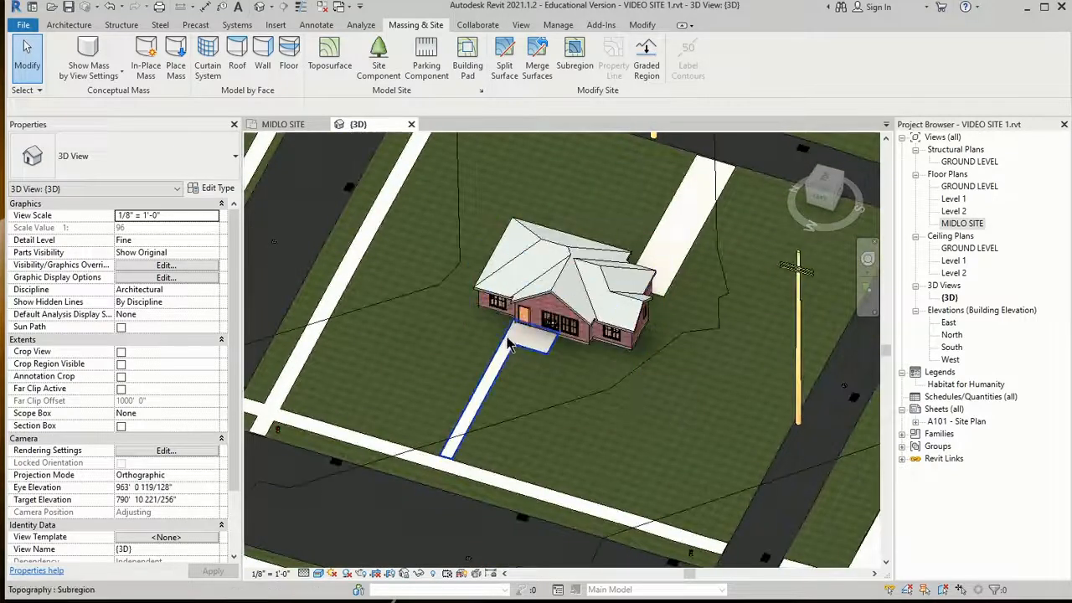